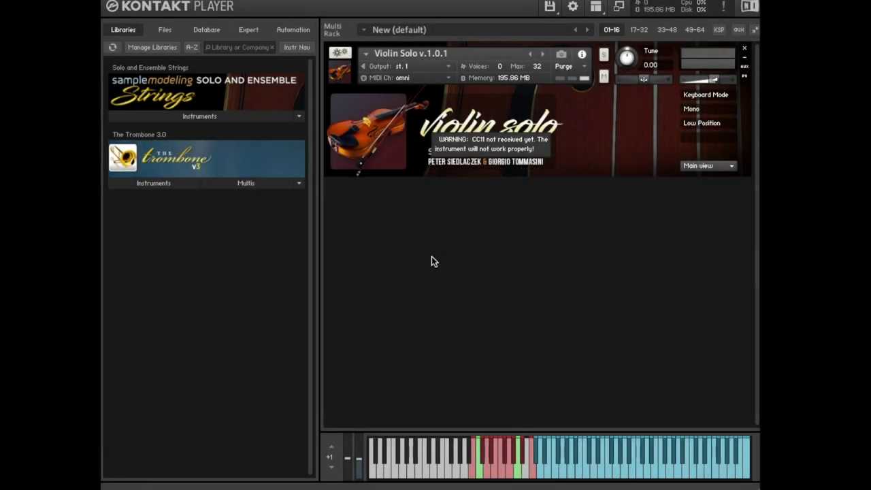
# Browse Solo Strings, then Ensemble Strings and its DRY subfolder, and step back up a level.
pyautogui.click(201, 117)
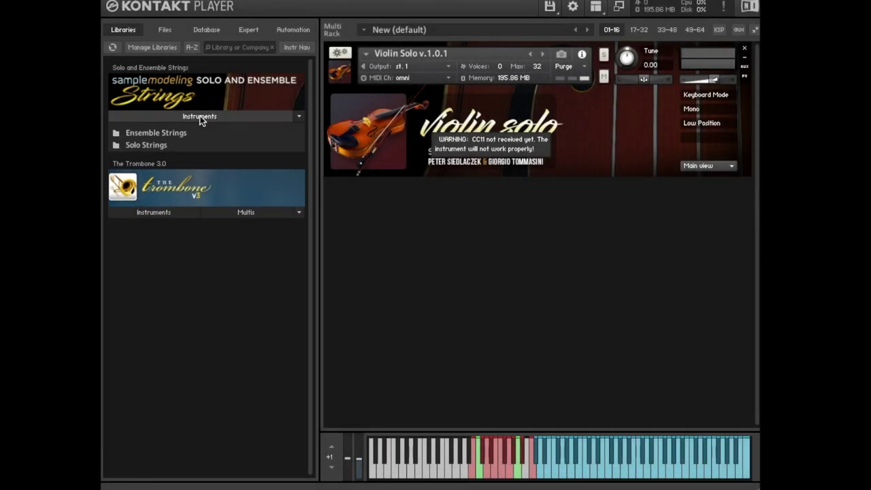
pyautogui.click(151, 144)
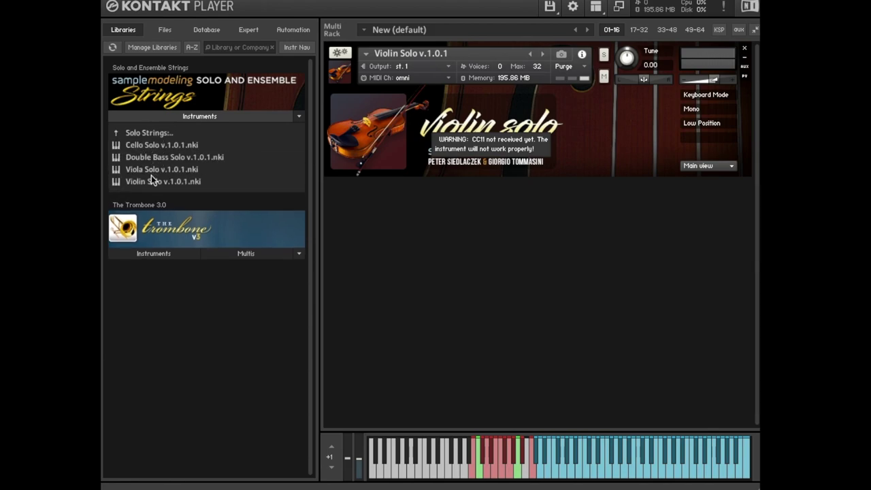
pyautogui.click(140, 134)
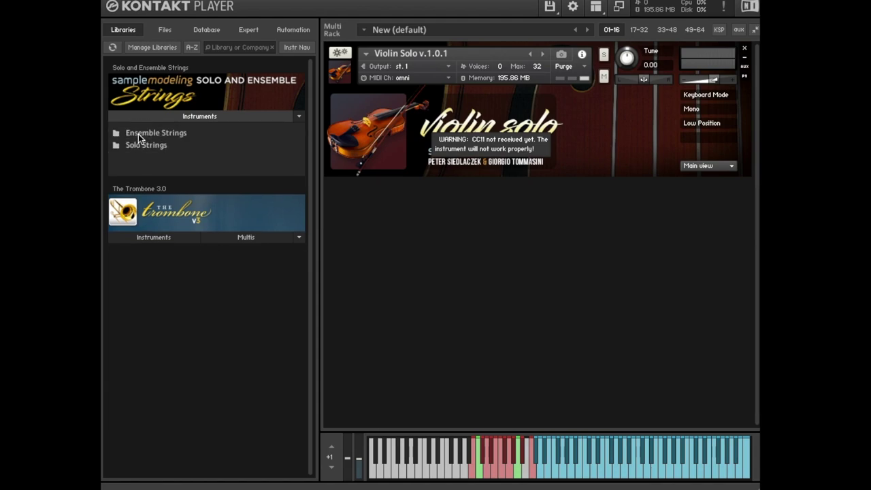
pyautogui.click(135, 134)
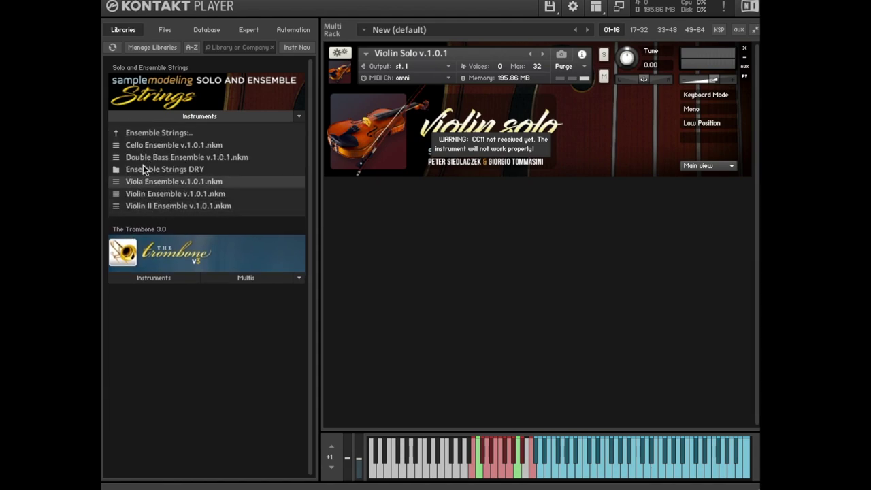
pyautogui.click(135, 147)
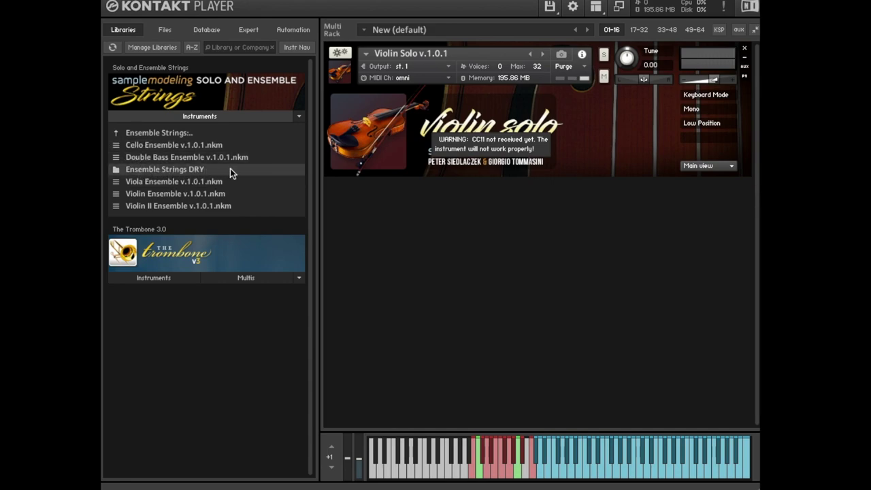
pyautogui.click(201, 172)
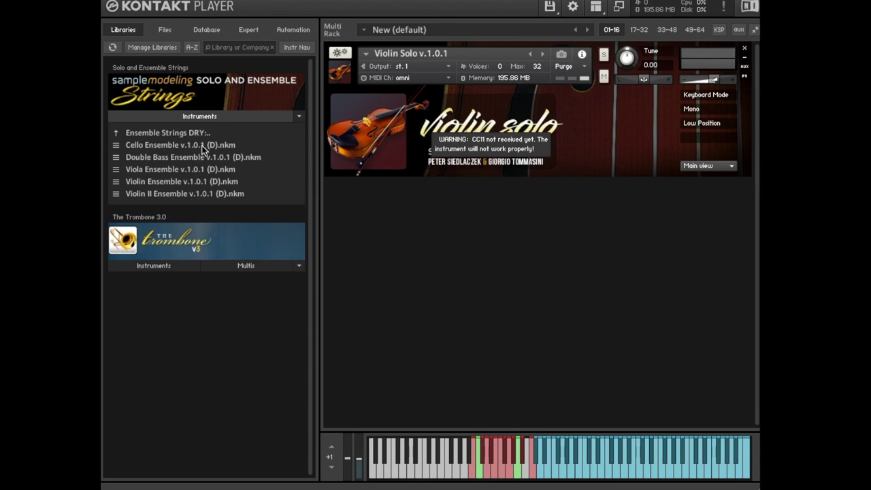
pyautogui.click(158, 133)
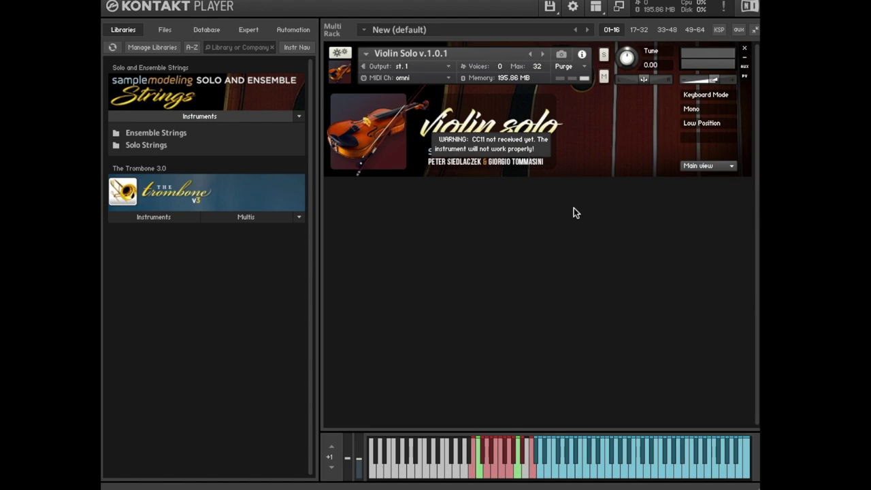
# Switch the Violin Solo panel to Controllers 1 and lower Dynamics to 61.
pyautogui.click(707, 171)
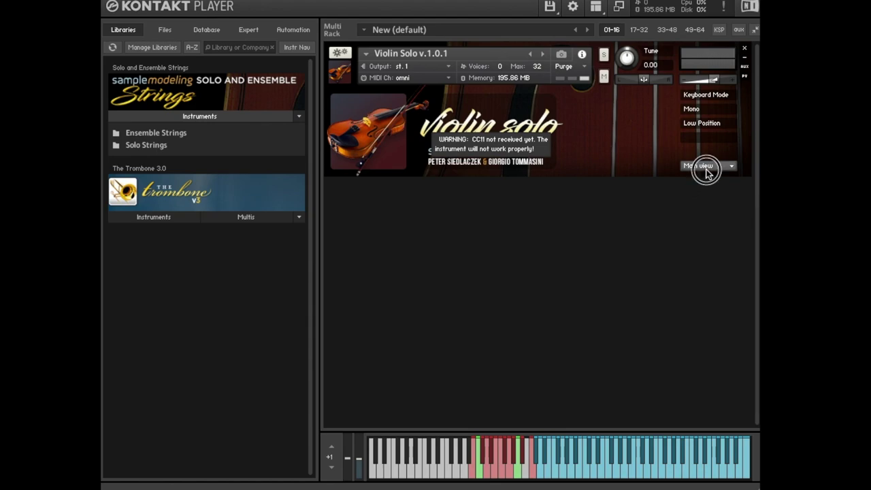
pyautogui.click(695, 225)
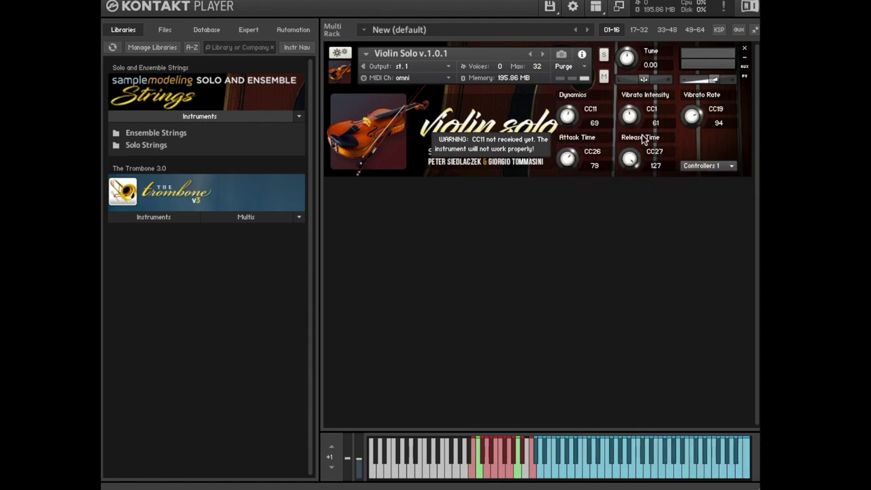
pyautogui.moveTo(572, 119); pyautogui.dragTo(575, 130)
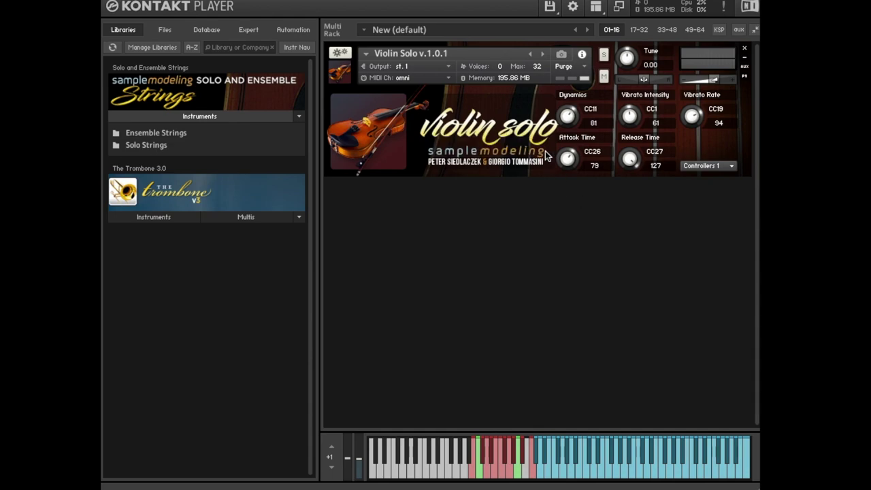
# Change the Violin Solo view from Controllers 1 back to Main view.
pyautogui.click(707, 166)
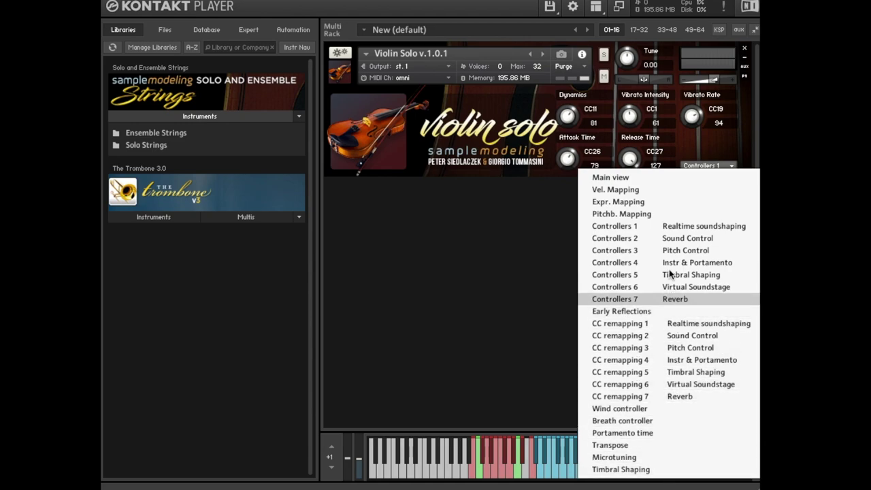
pyautogui.click(669, 181)
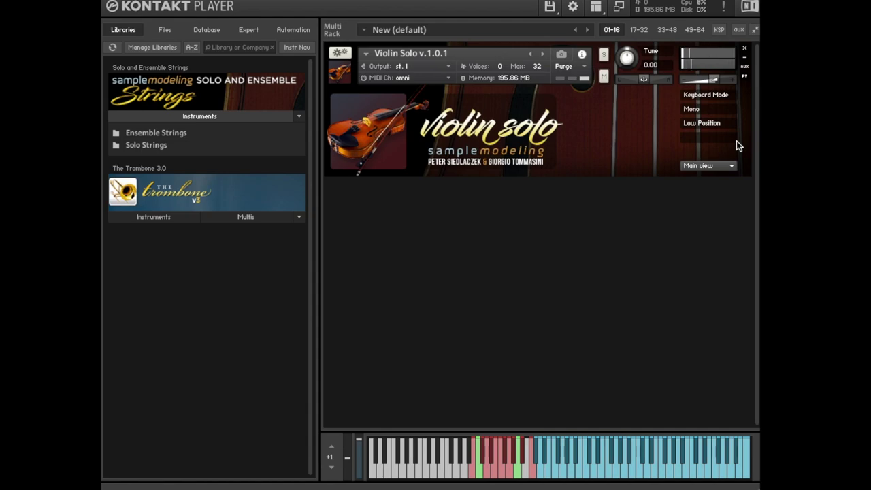
# Show Vel. Mapping, toggle Calibration on and off, and raise part of the velocity curve.
pyautogui.click(730, 167)
pyautogui.click(659, 191)
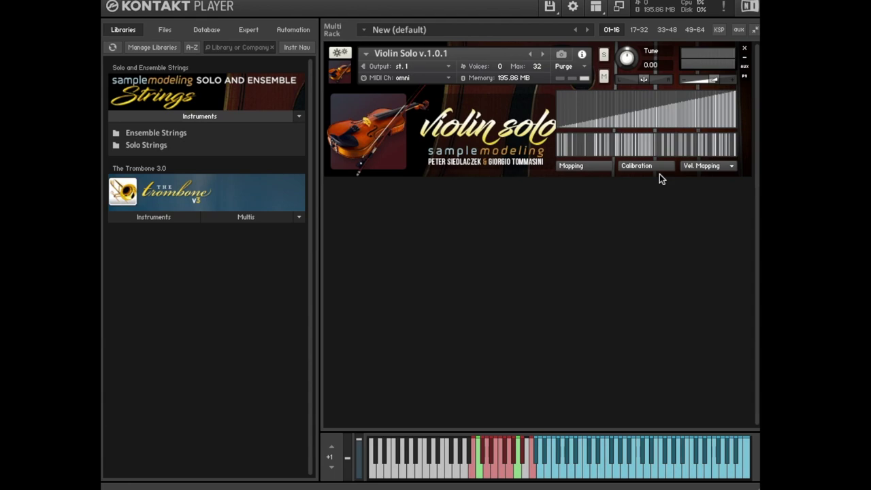
pyautogui.click(661, 169)
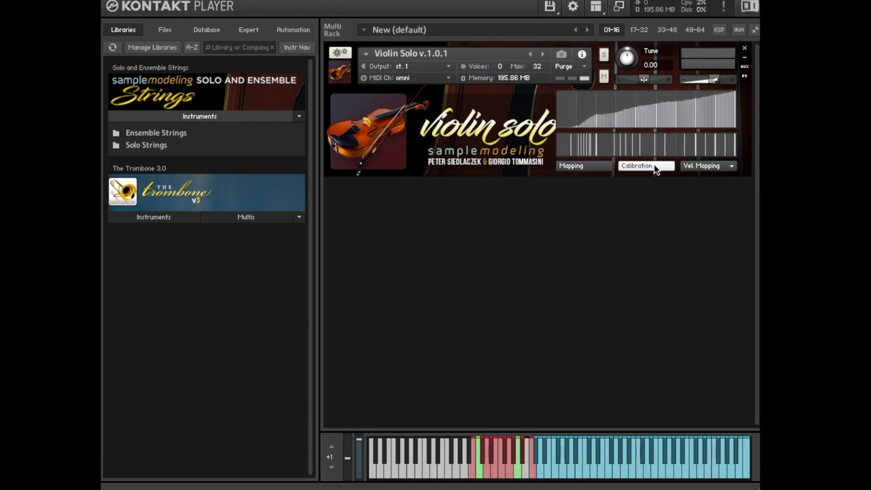
pyautogui.click(655, 168)
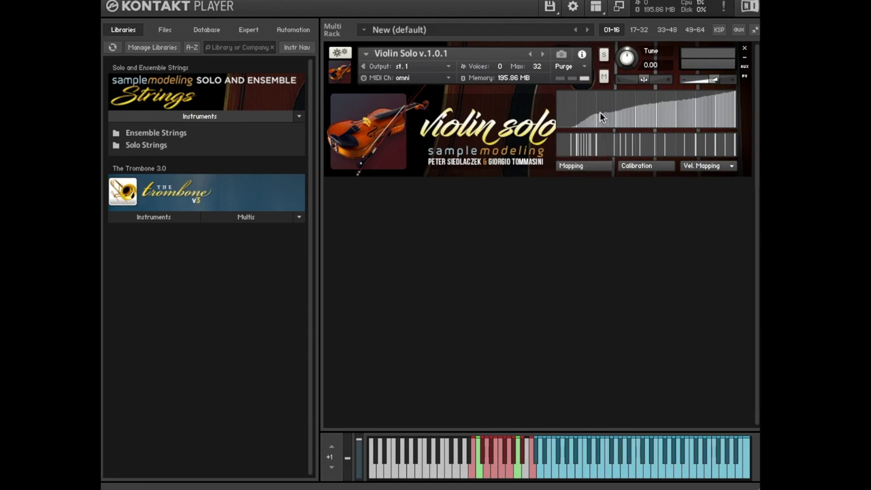
pyautogui.moveTo(600, 120)
pyautogui.mouseDown()
pyautogui.moveTo(679, 101)
pyautogui.moveTo(599, 113)
pyautogui.mouseUp()
# On Expr. Mapping, draw and smooth a bump, then redraw the curve straight with its top bowed upward.
pyautogui.click(705, 166)
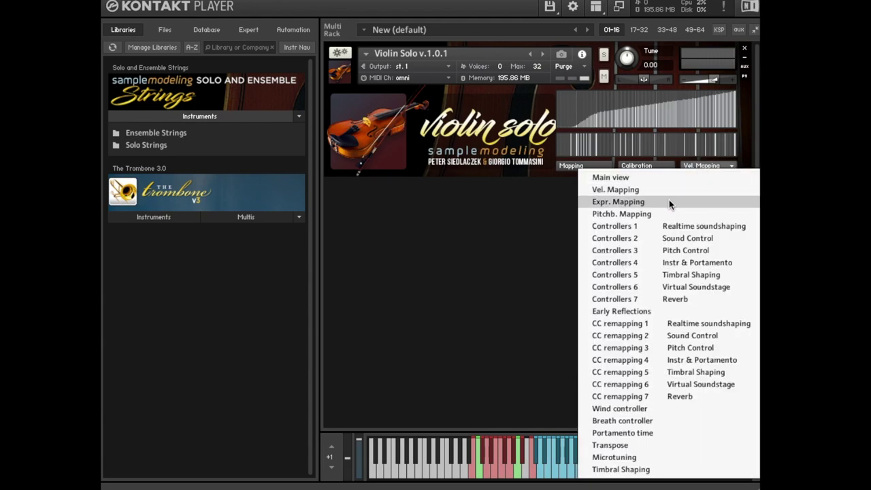
pyautogui.click(669, 201)
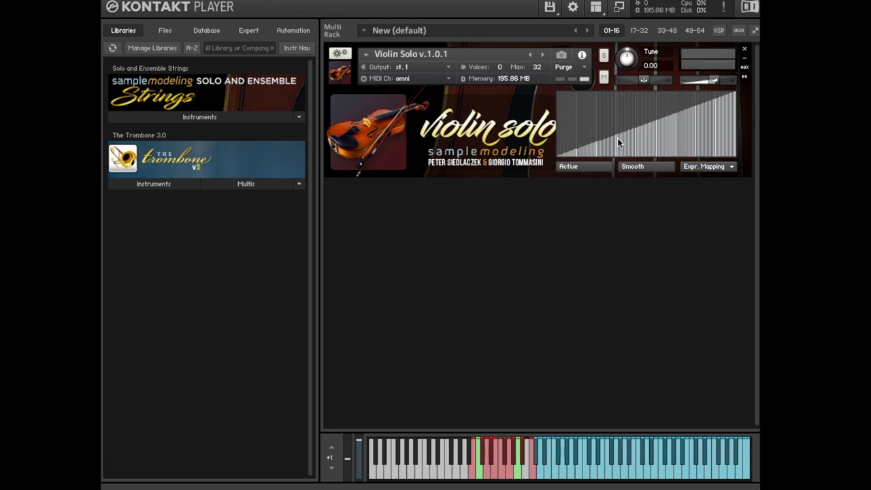
pyautogui.moveTo(635, 129)
pyautogui.mouseDown()
pyautogui.moveTo(650, 136)
pyautogui.moveTo(667, 117)
pyautogui.moveTo(668, 152)
pyautogui.mouseUp()
pyautogui.click(653, 166)
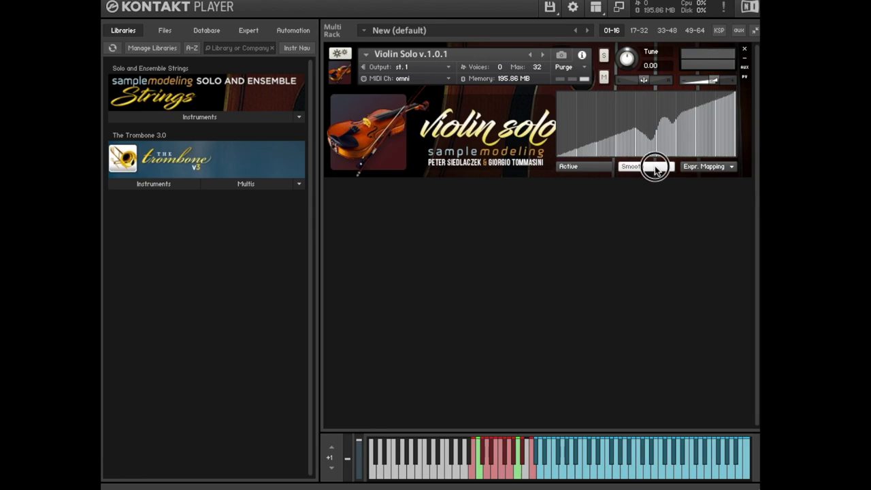
pyautogui.click(653, 167)
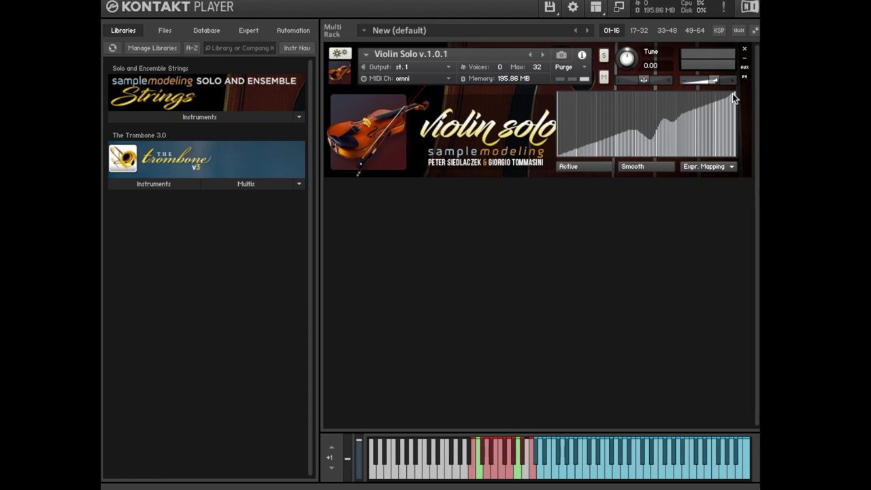
pyautogui.moveTo(733, 96); pyautogui.dragTo(545, 167)
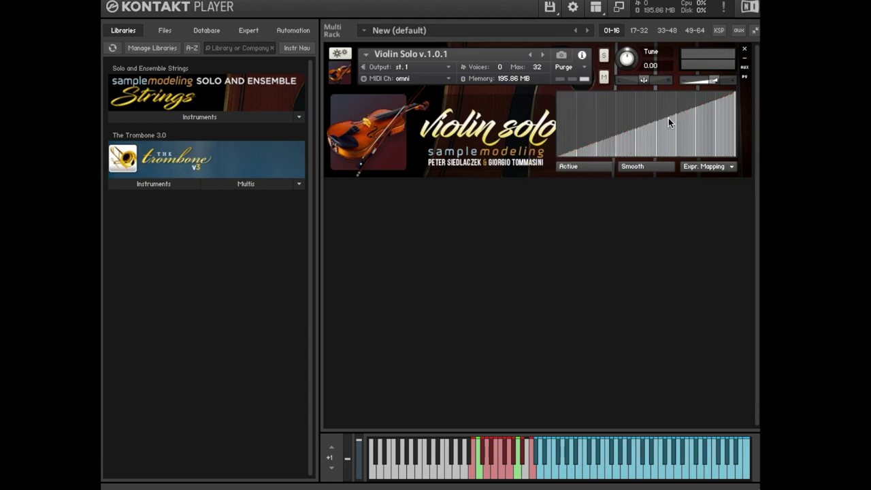
pyautogui.moveTo(670, 117); pyautogui.dragTo(736, 100)
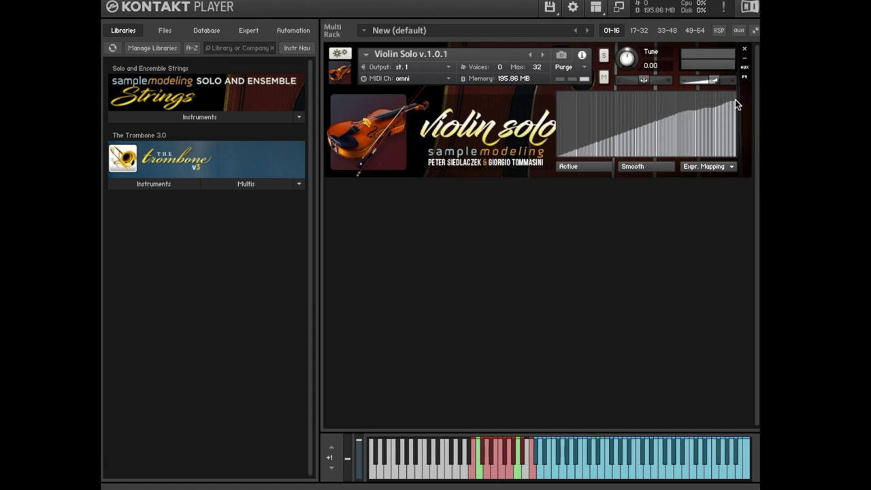
# On the Pitchb. Mapping page, turn Cents down from 100 to 0.
pyautogui.click(705, 166)
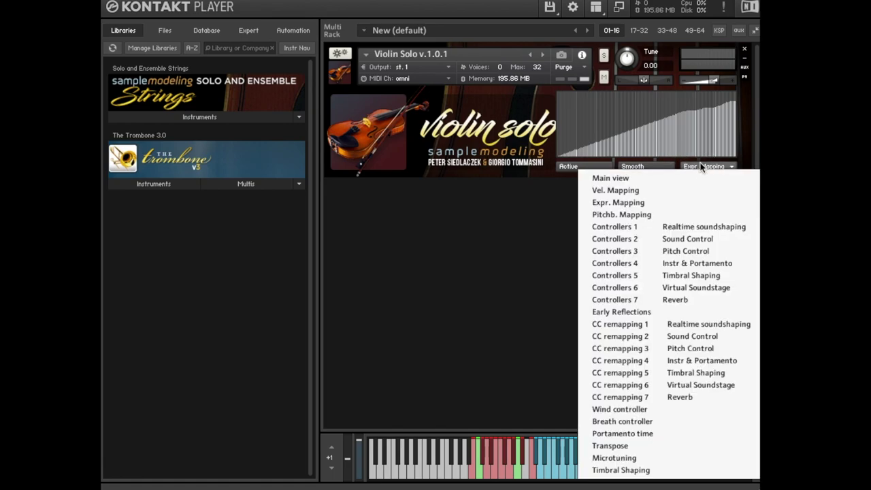
pyautogui.click(691, 215)
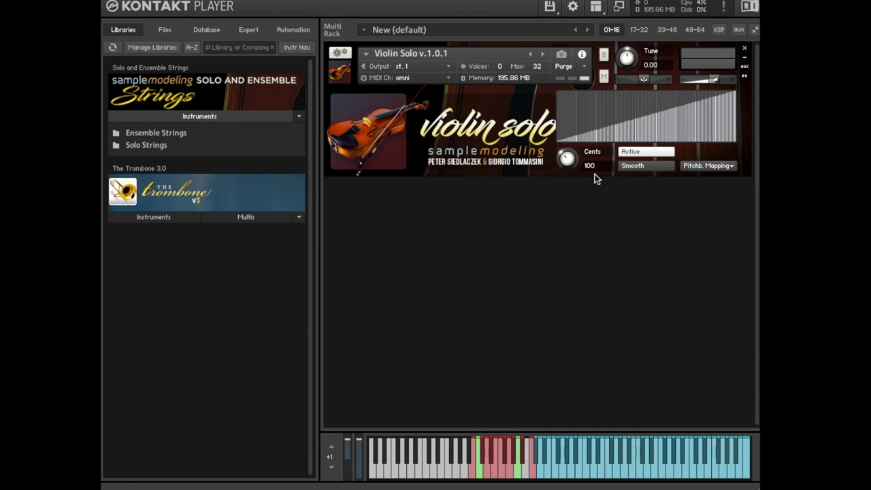
pyautogui.moveTo(588, 164); pyautogui.dragTo(605, 181)
pyautogui.click(709, 167)
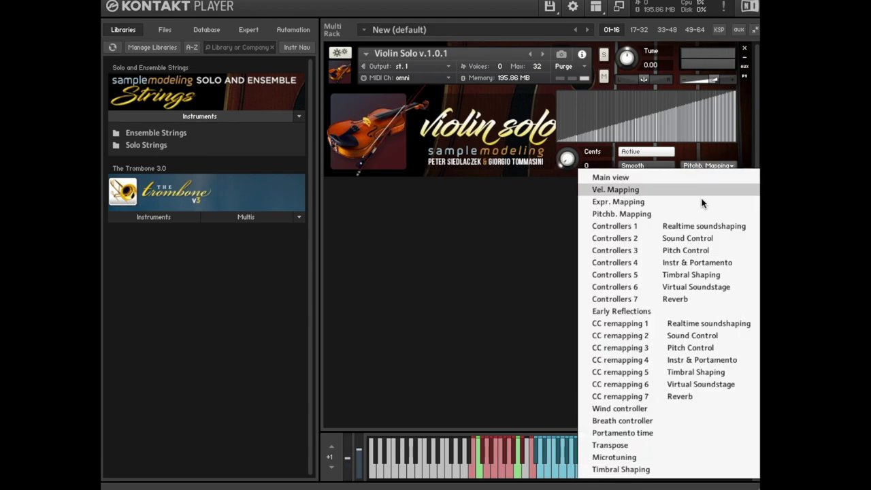
pyautogui.click(642, 409)
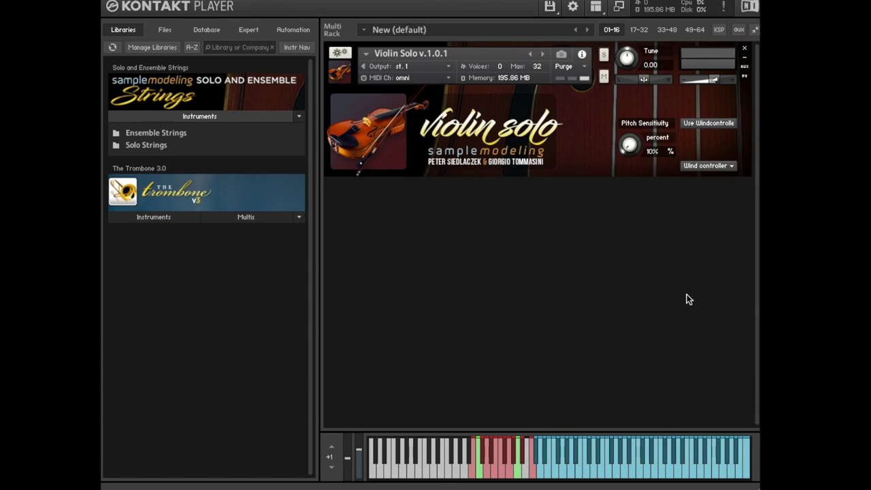
pyautogui.click(708, 166)
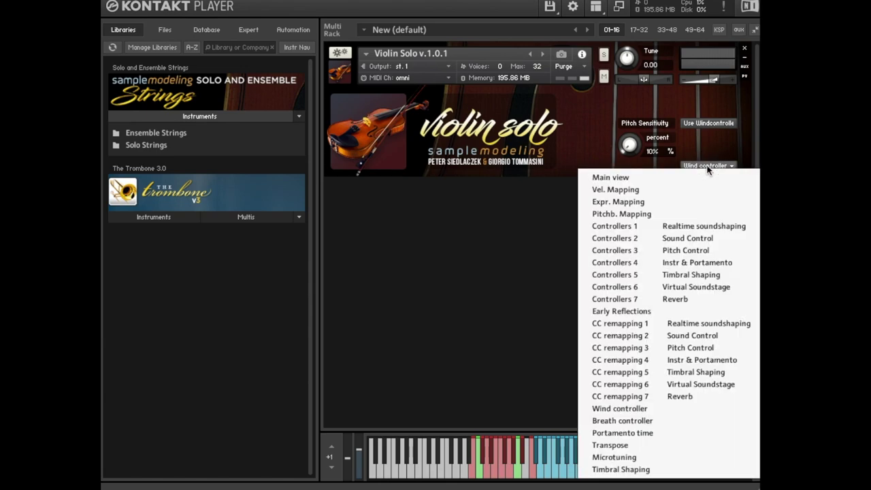
pyautogui.click(689, 214)
pyautogui.moveTo(636, 117)
pyautogui.mouseDown()
pyautogui.moveTo(648, 122)
pyautogui.moveTo(622, 127)
pyautogui.moveTo(664, 133)
pyautogui.mouseUp()
pyautogui.click(648, 114)
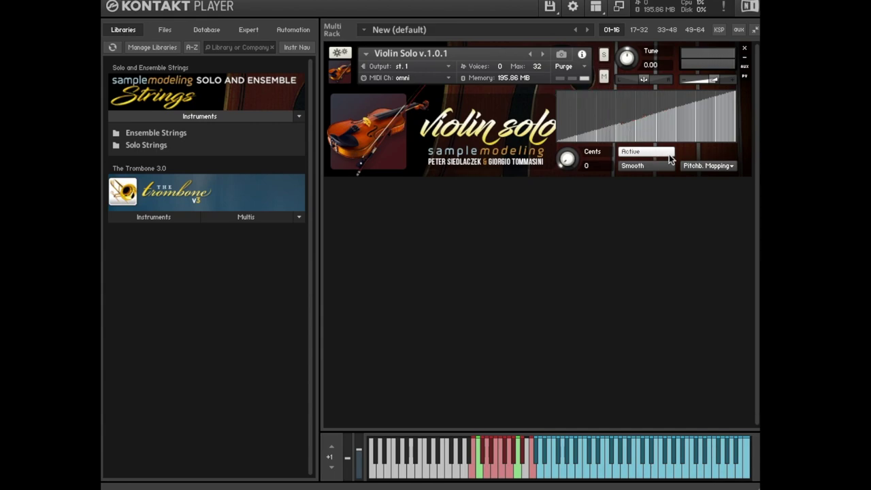
# Switch the Violin Solo view from Pitchb. Mapping to Controllers 1.
pyautogui.click(705, 167)
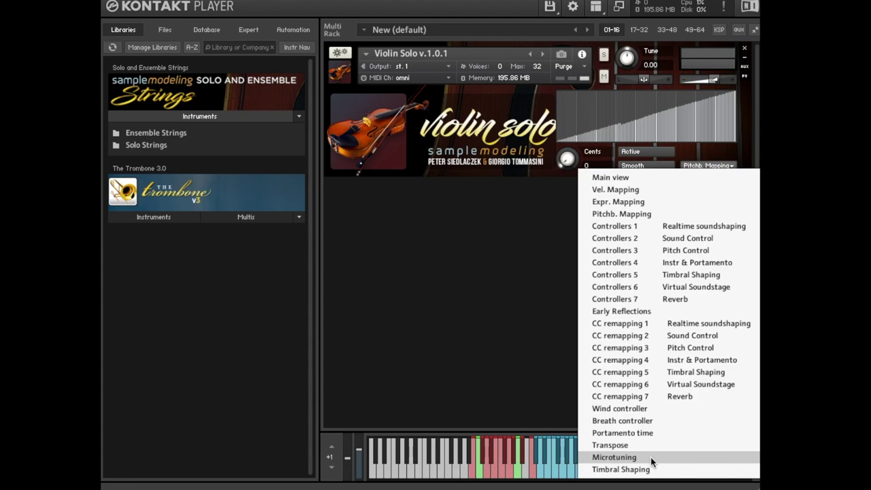
pyautogui.click(680, 226)
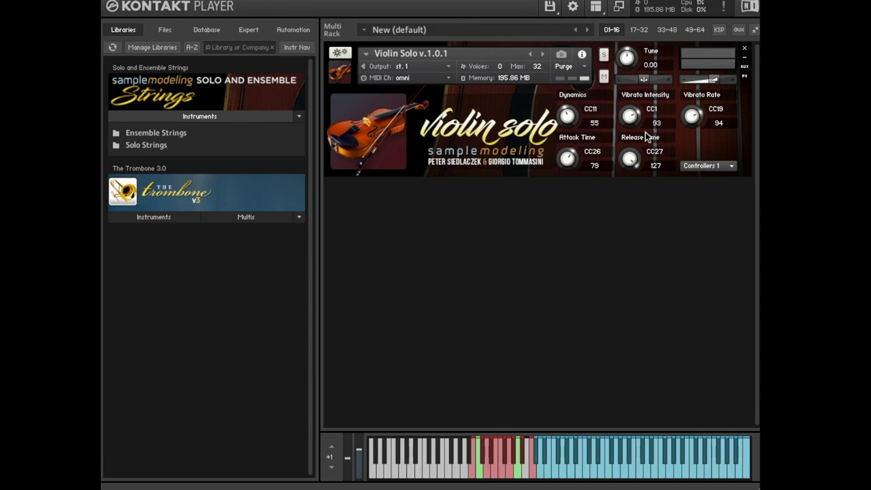
# Raise the violin's Dynamics from 55 to 77.
pyautogui.moveTo(568, 115)
pyautogui.mouseDown()
pyautogui.moveTo(566, 101)
pyautogui.moveTo(568, 137)
pyautogui.moveTo(576, 67)
pyautogui.moveTo(572, 122)
pyautogui.moveTo(580, 138)
pyautogui.moveTo(580, 124)
pyautogui.mouseUp()
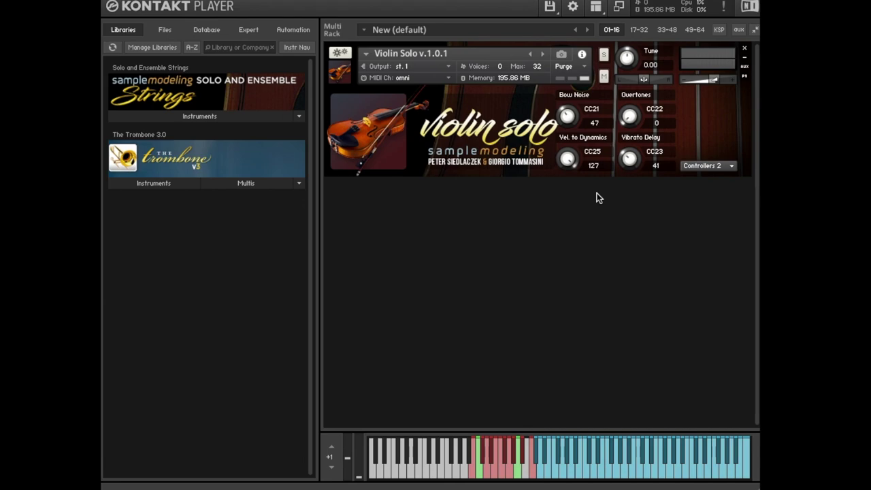
# Check the Controllers 1 soundshaping values, then return to the Controllers 2 Sound Control page.
pyautogui.click(702, 165)
pyautogui.click(685, 228)
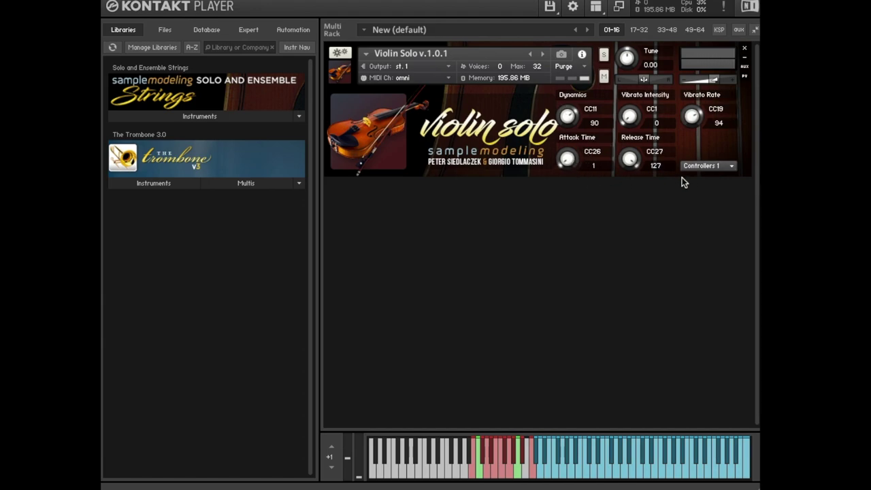
pyautogui.click(703, 166)
pyautogui.click(685, 240)
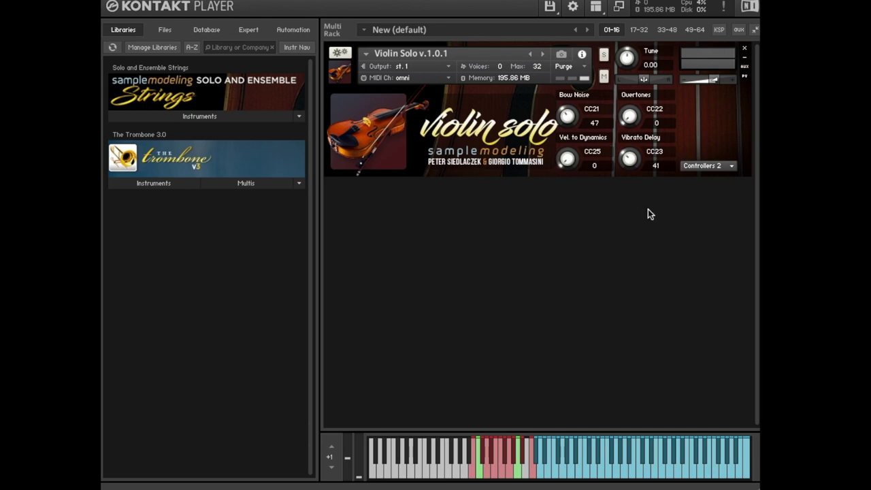
# Raise Vel. to Dynamics from 0 to 28.
pyautogui.moveTo(577, 160); pyautogui.dragTo(571, 125)
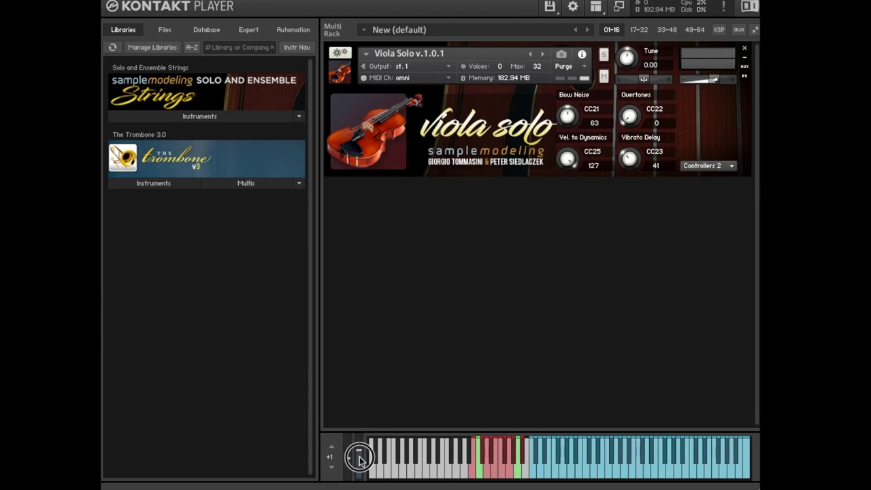
# Bend the viola's pitch down and back up with the pitch-bend wheel while notes play.
pyautogui.moveTo(365, 441)
pyautogui.mouseDown()
pyautogui.moveTo(360, 464)
pyautogui.moveTo(361, 455)
pyautogui.mouseUp()
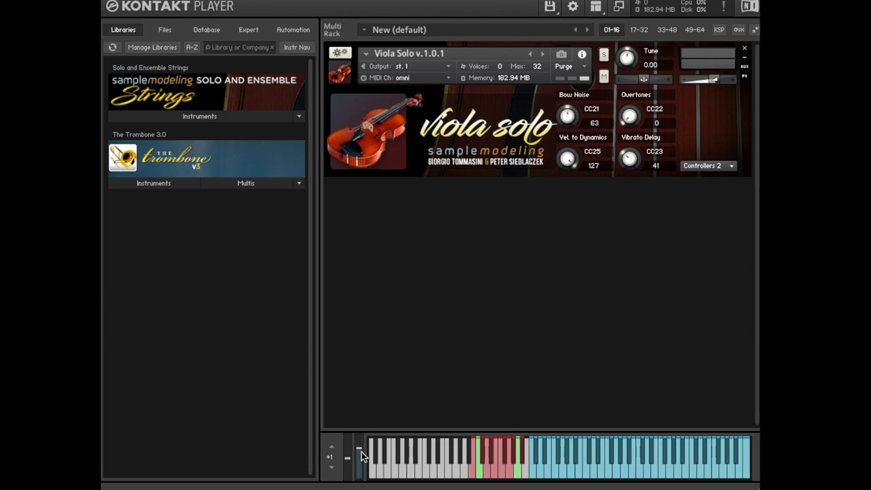
pyautogui.moveTo(361, 455)
pyautogui.mouseDown()
pyautogui.moveTo(358, 467)
pyautogui.moveTo(359, 444)
pyautogui.moveTo(362, 457)
pyautogui.mouseUp()
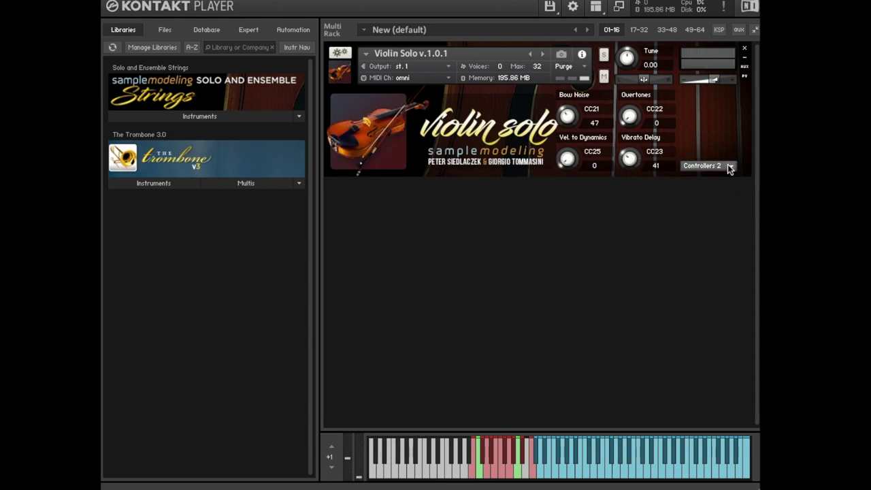
# Review the Violin Solo's Pitch Control page, then switch to its Instr & Portamento page.
pyautogui.click(728, 165)
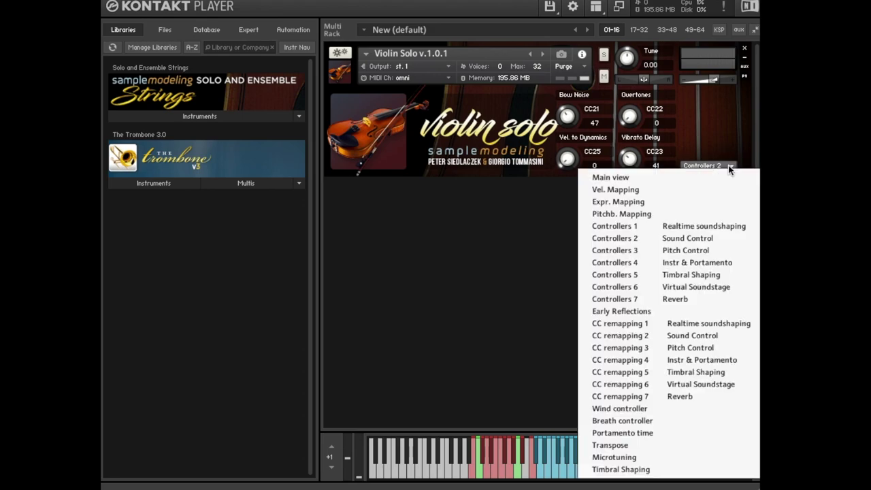
pyautogui.click(721, 252)
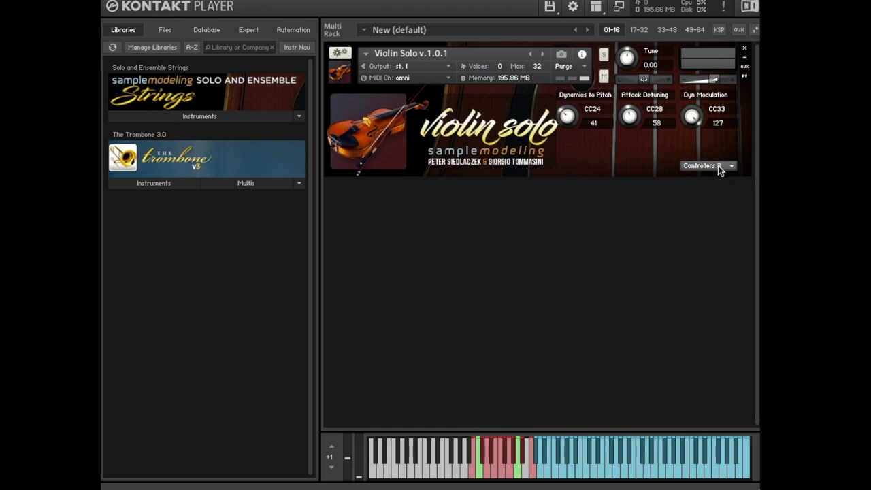
pyautogui.click(720, 169)
pyautogui.click(721, 260)
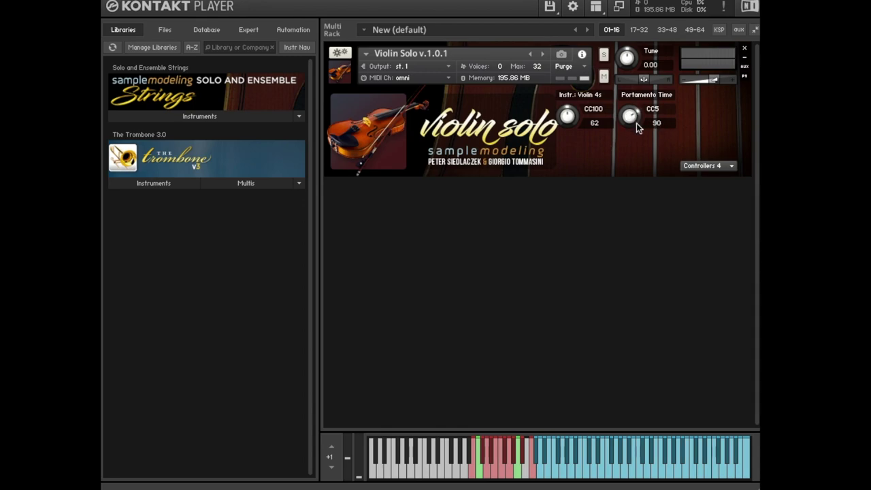
# Show the Portamento time page and sweep CC#5 to 100% and back to 0%, leaving velocity at 100%.
pyautogui.click(702, 166)
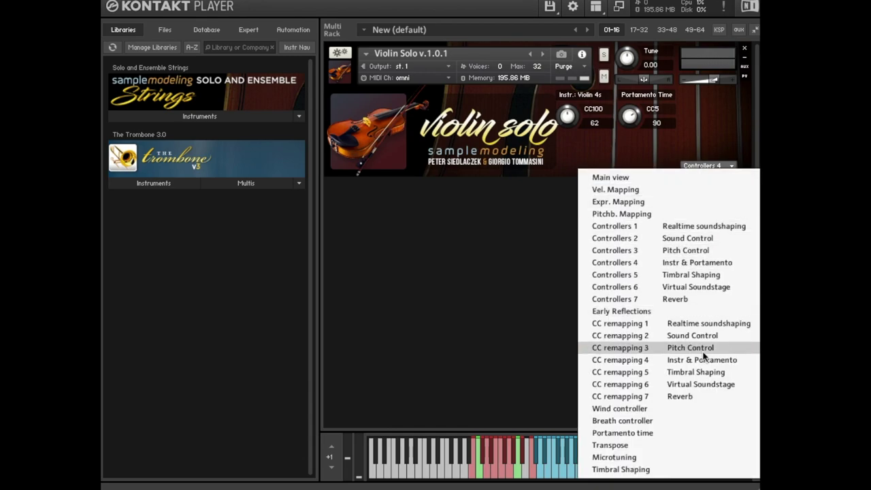
pyautogui.click(676, 433)
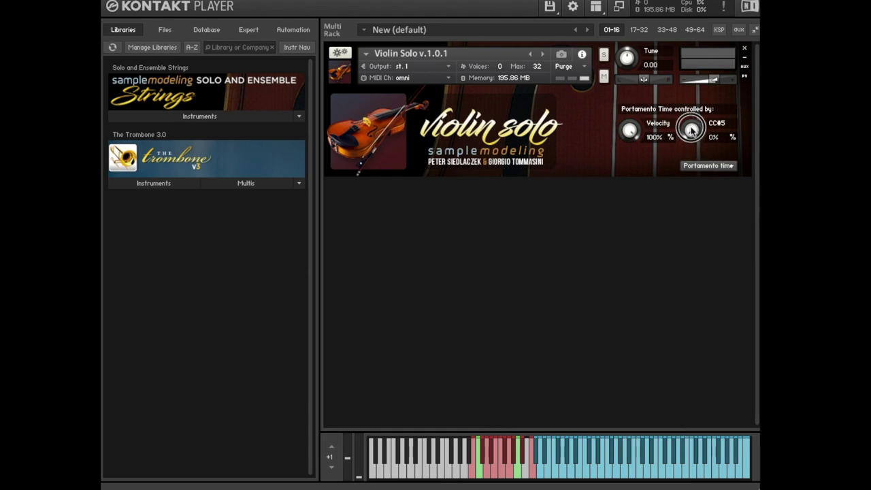
pyautogui.moveTo(691, 131); pyautogui.dragTo(689, 1)
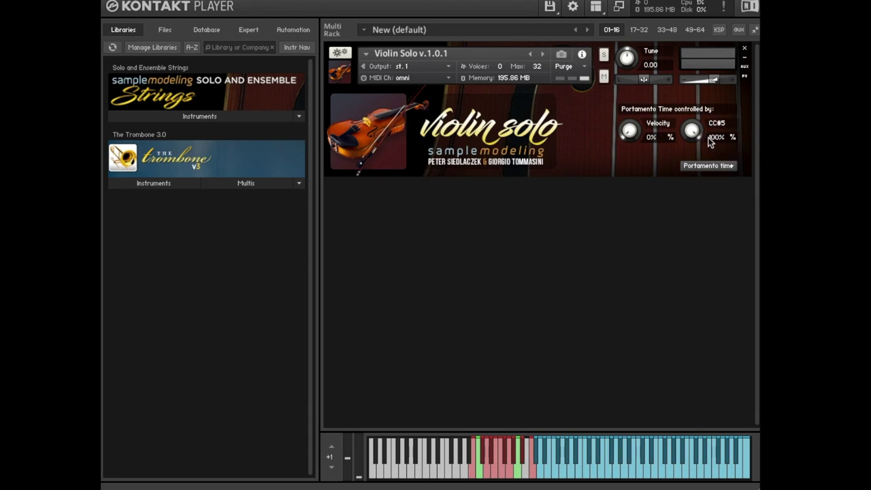
pyautogui.moveTo(693, 136); pyautogui.dragTo(744, 359)
# Return to the Controllers 4 Instr & Portamento page, with Instr. CC100 at 62 selecting Violin 4s.
pyautogui.click(708, 166)
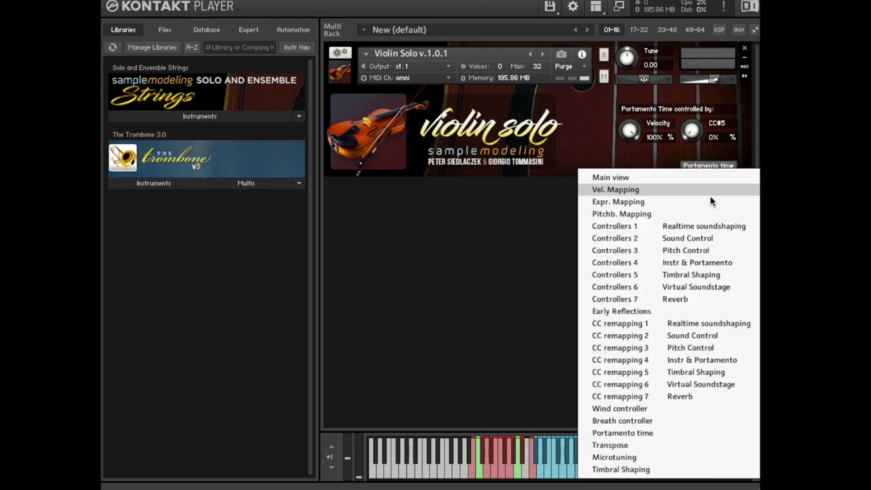
pyautogui.click(732, 264)
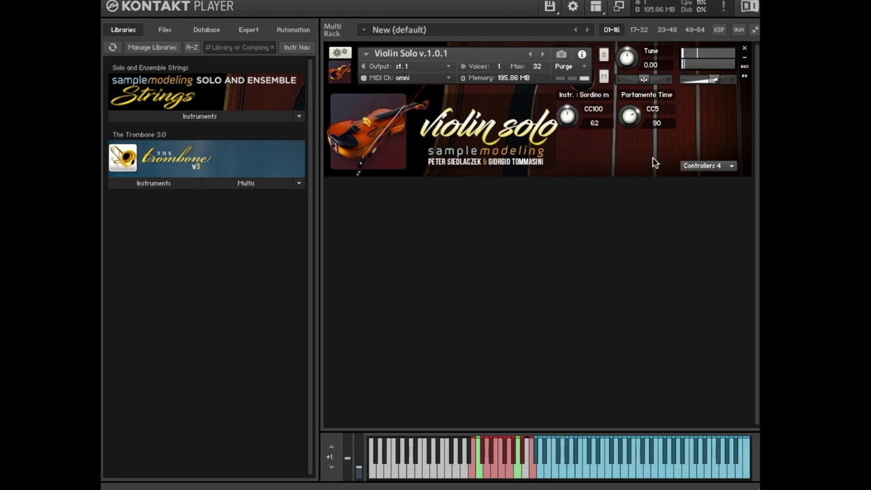
pyautogui.click(702, 167)
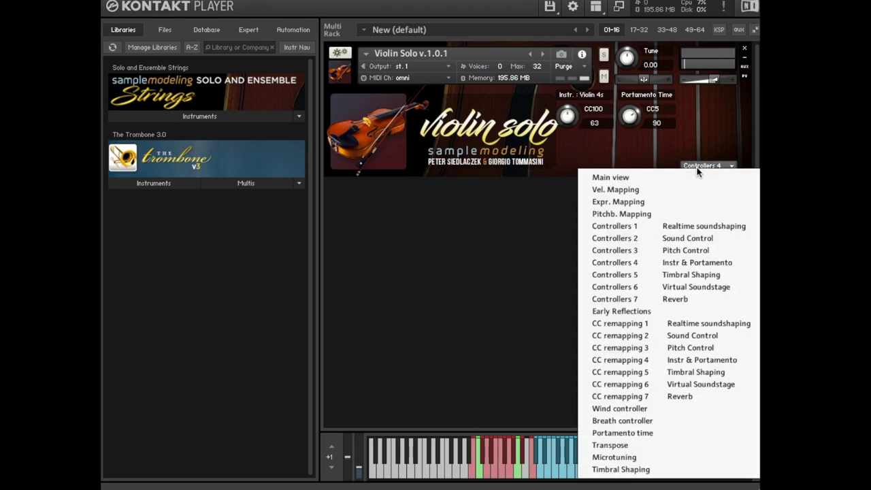
# Switch the Cello Solo to Controllers 6: Early Reflections 85, Predelay 64, Pan 64, Distance 0.
pyautogui.click(720, 288)
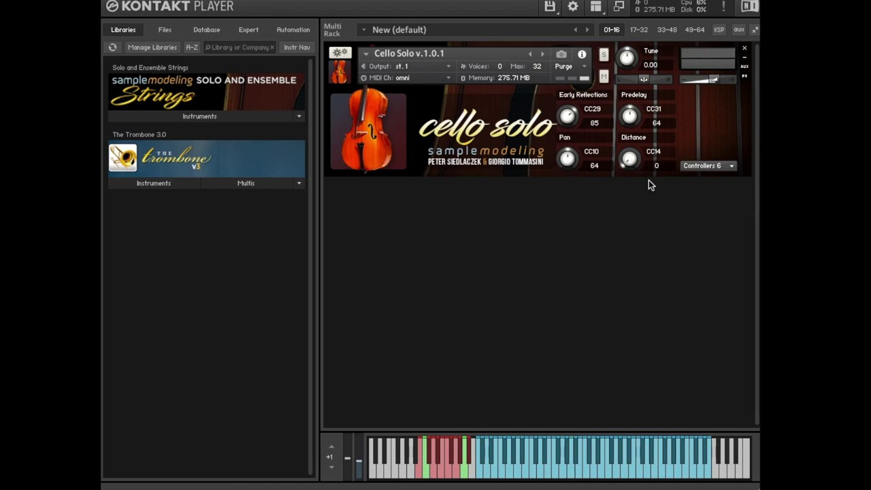
# Show the Cello Solo's Controllers 7 reverb page, try Reverb IR and Reverb Wet, then reset Reverb Wet to 64.
pyautogui.click(705, 167)
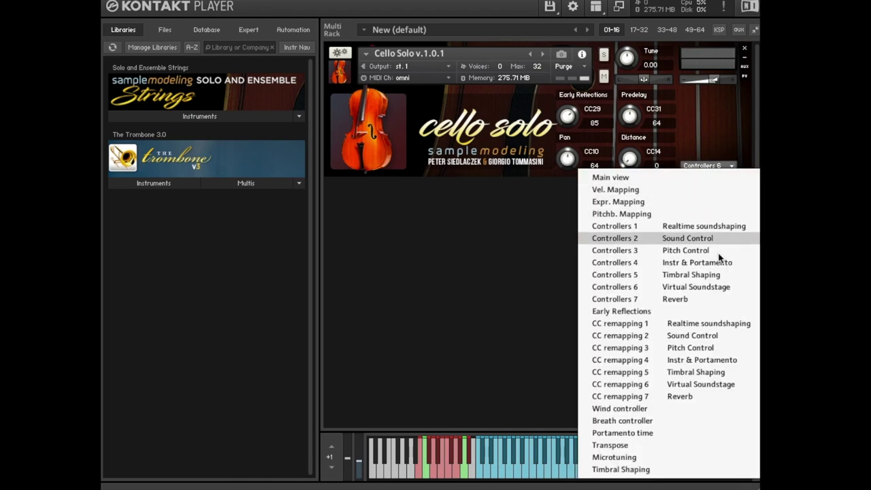
pyautogui.click(712, 298)
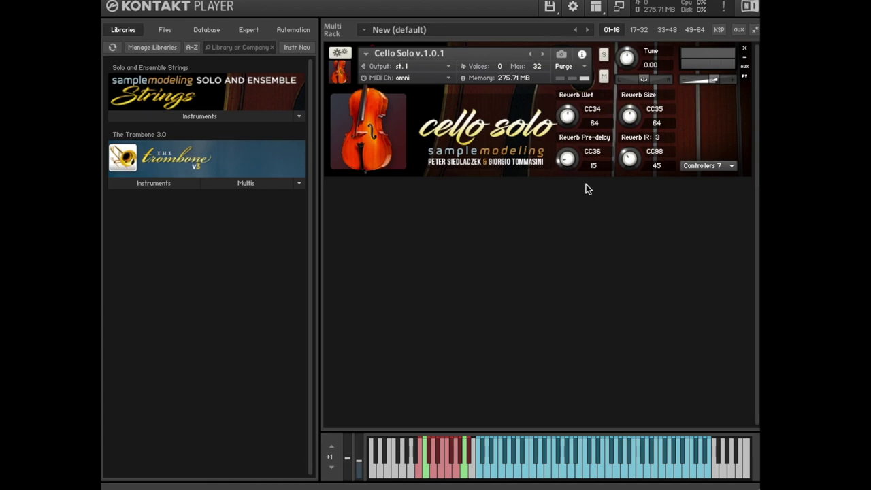
pyautogui.moveTo(632, 159); pyautogui.dragTo(650, 159)
pyautogui.moveTo(570, 117); pyautogui.dragTo(595, 264)
pyautogui.keyDown('ctrl'); pyautogui.click(566, 118); pyautogui.keyUp('ctrl')
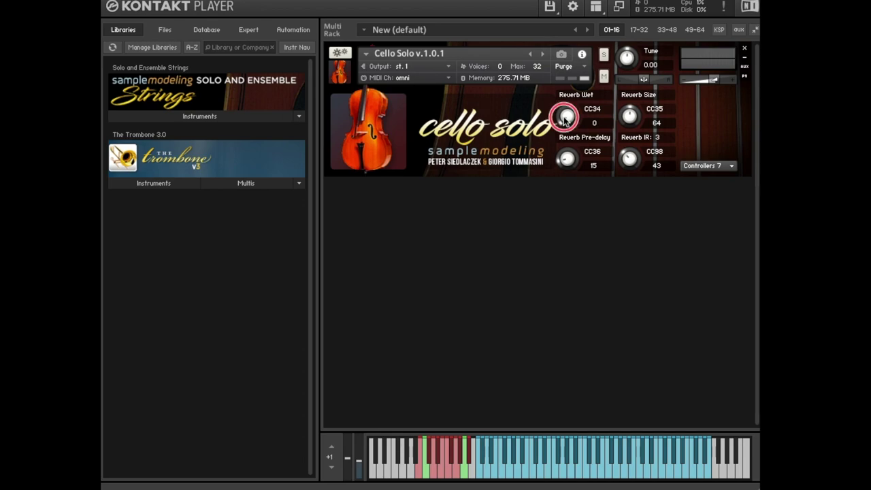
pyautogui.click(723, 166)
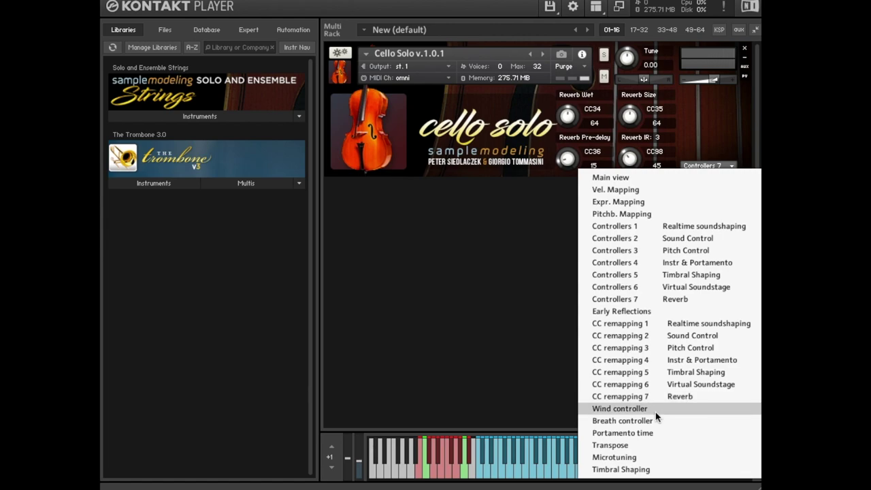
# Show the cello's Transpose control, nudge it up a semitone, and reset it to 0.
pyautogui.click(630, 448)
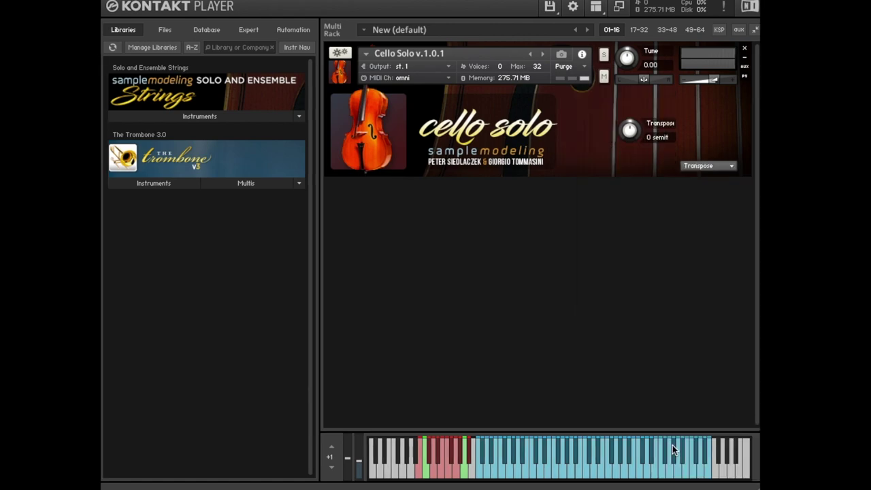
pyautogui.moveTo(630, 136)
pyautogui.mouseDown()
pyautogui.moveTo(638, 204)
pyautogui.moveTo(636, 26)
pyautogui.moveTo(650, 279)
pyautogui.moveTo(636, 144)
pyautogui.mouseUp()
pyautogui.keyDown('ctrl'); pyautogui.click(632, 133); pyautogui.keyUp('ctrl')
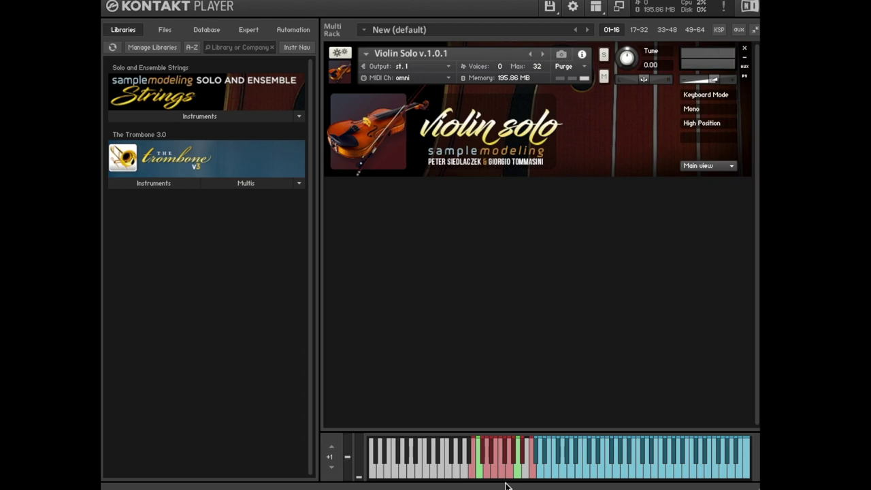
# Switch the violin to Low Position and try Tremolo and Pizzicato before returning to Mono.
pyautogui.click(500, 443)
pyautogui.click(497, 442)
pyautogui.click(491, 443)
pyautogui.click(496, 473)
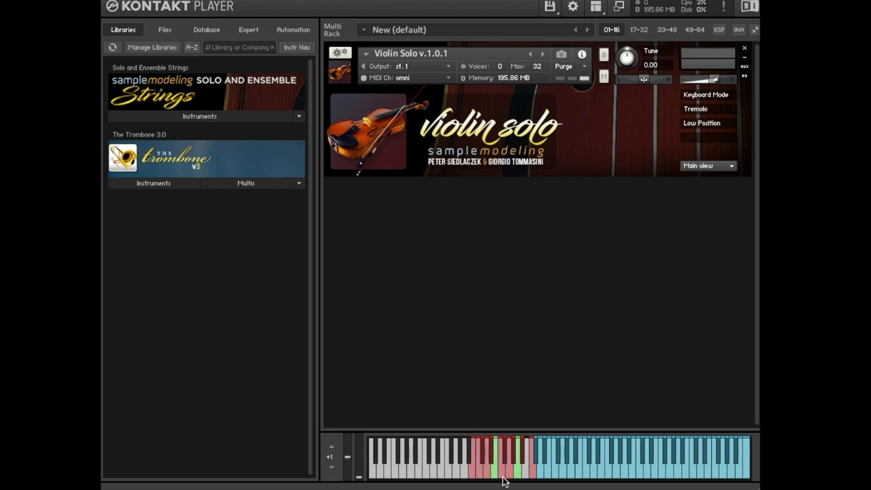
pyautogui.click(496, 477)
pyautogui.click(500, 477)
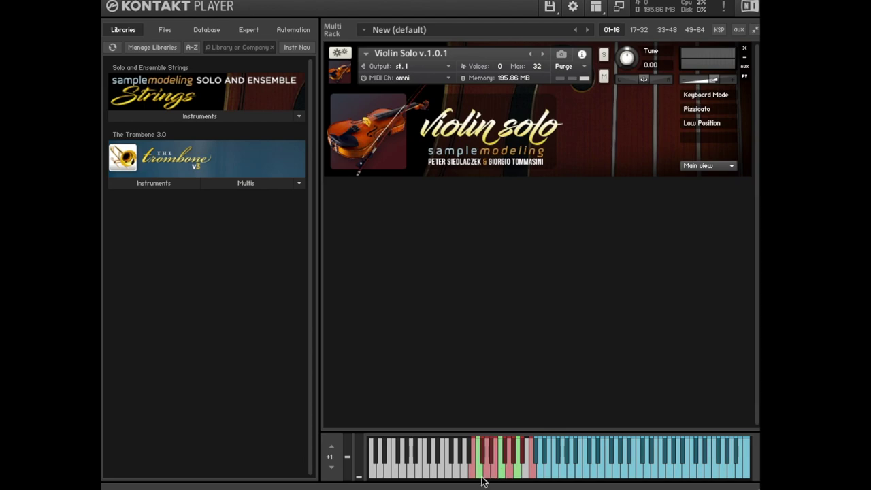
pyautogui.click(481, 478)
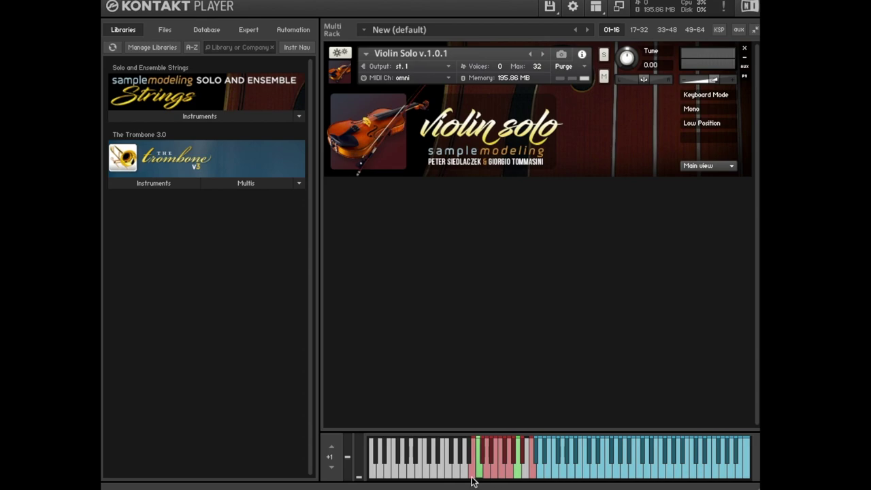
# Trigger the Overtones keyswitch and switch the violin articulation from Mono to Detache.
pyautogui.click(480, 476)
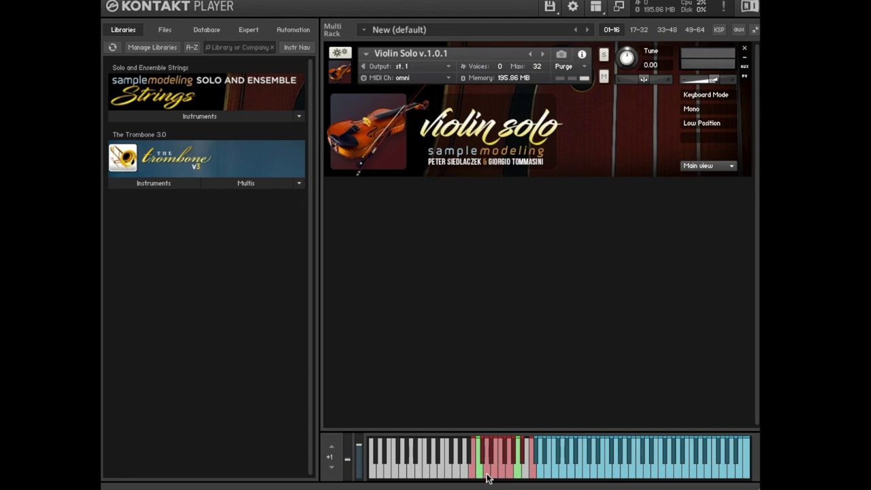
pyautogui.click(488, 476)
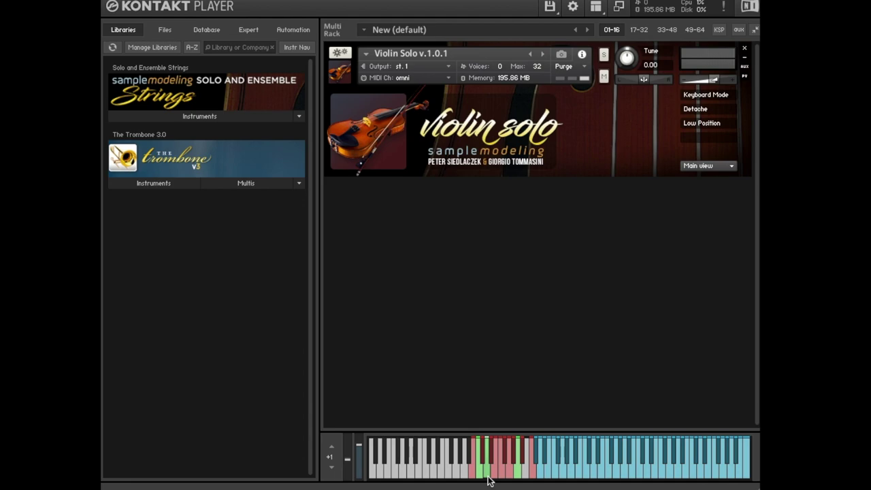
pyautogui.click(488, 477)
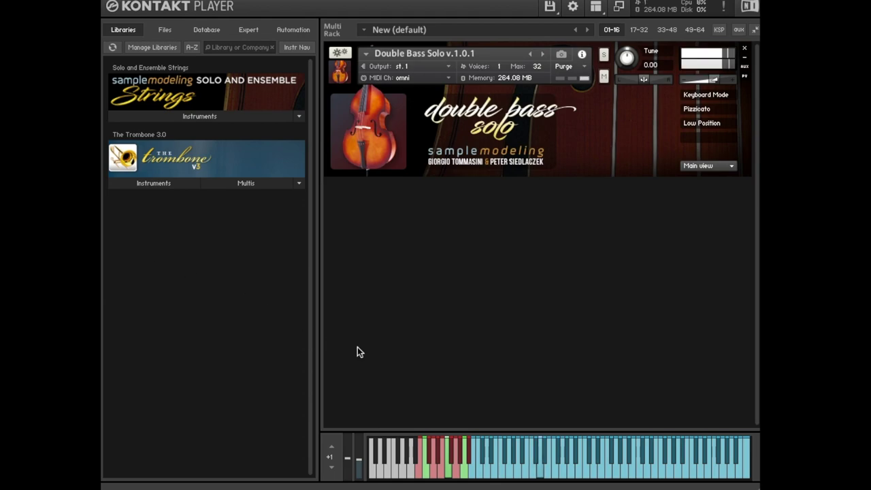
# Switch the violin to Col Legno, then to High and Highest Position via keyswitches.
pyautogui.click(451, 458)
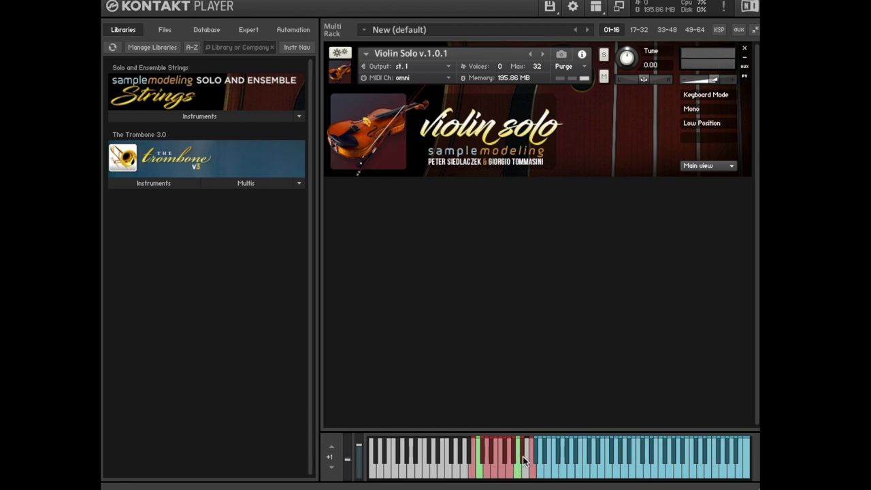
pyautogui.click(522, 463)
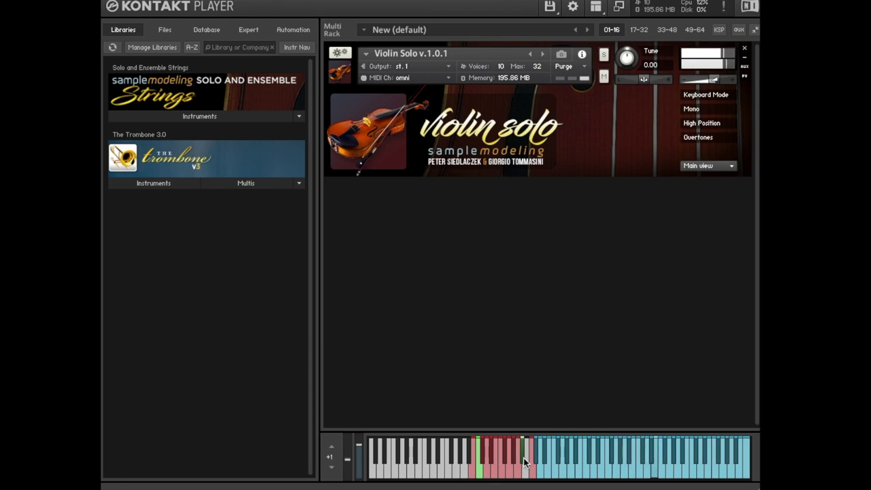
pyautogui.click(533, 475)
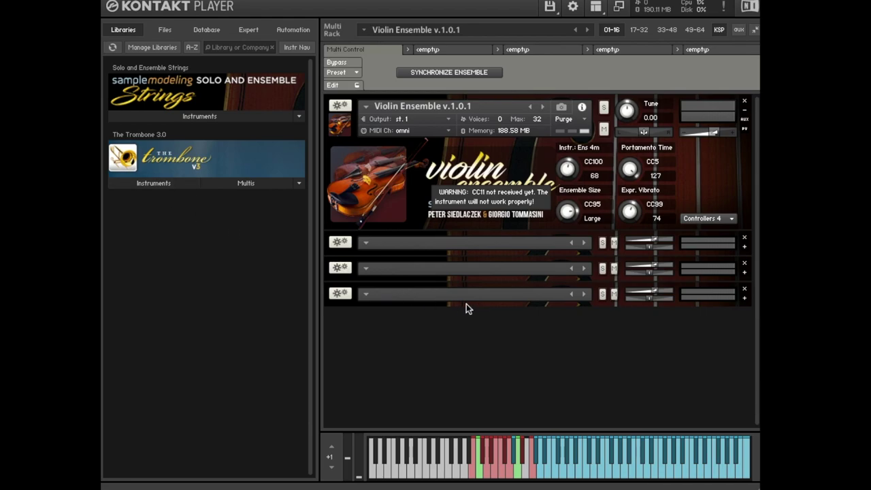
# Lower Instr. Ens 4m to 66, resynchronize the ensemble, and adjust Ensemble Size.
pyautogui.click(706, 219)
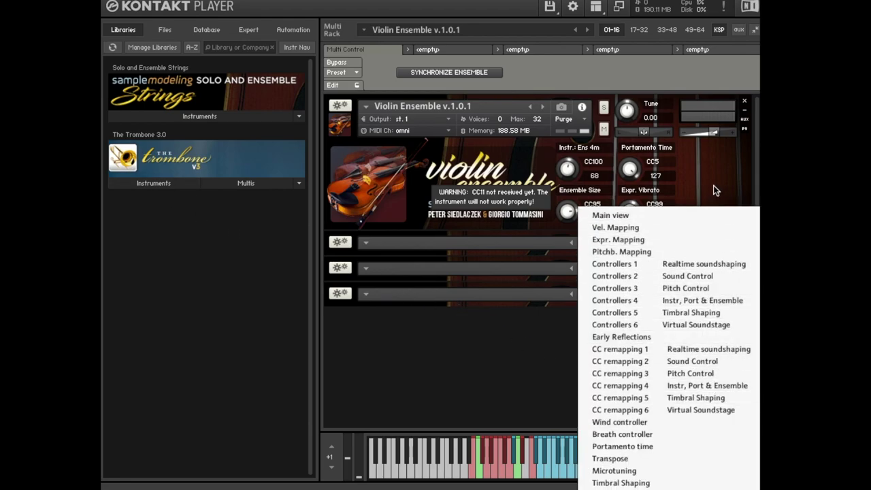
pyautogui.click(716, 302)
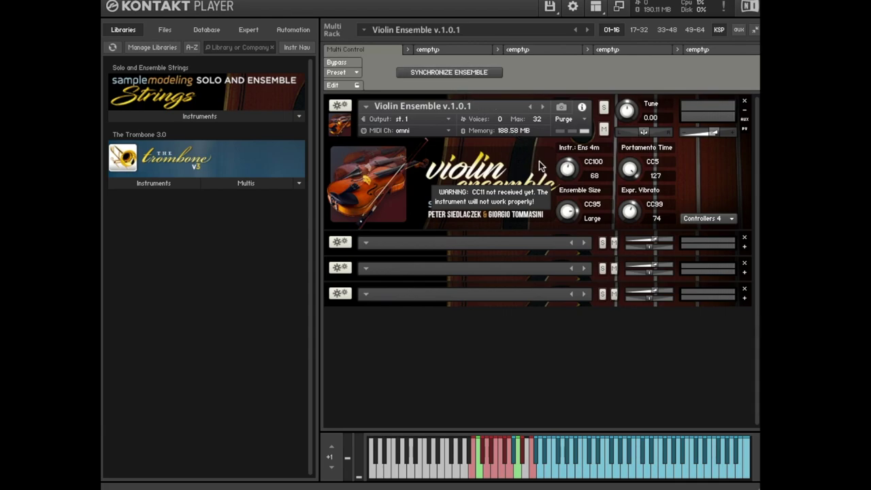
pyautogui.moveTo(568, 171); pyautogui.dragTo(571, 173)
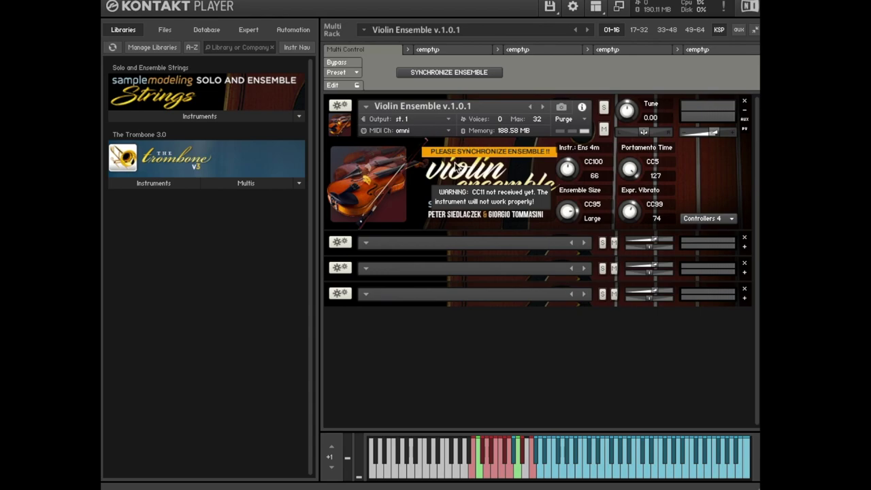
pyautogui.click(474, 73)
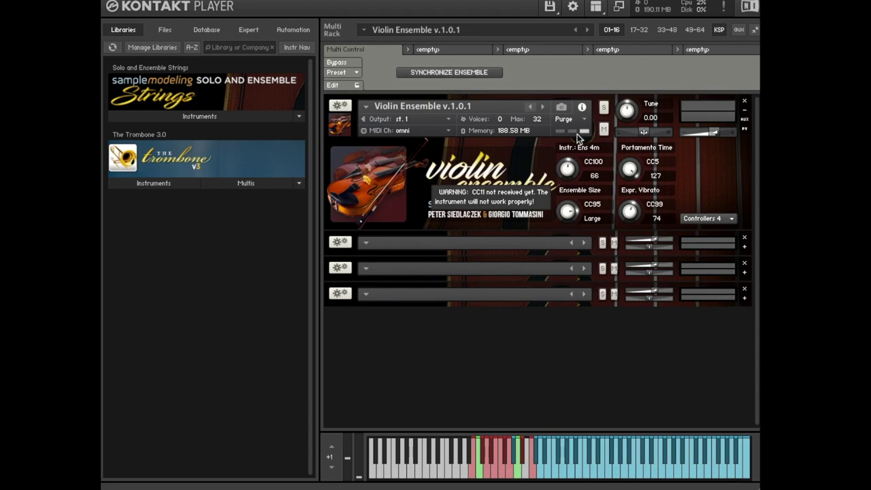
pyautogui.moveTo(566, 221); pyautogui.dragTo(573, 215)
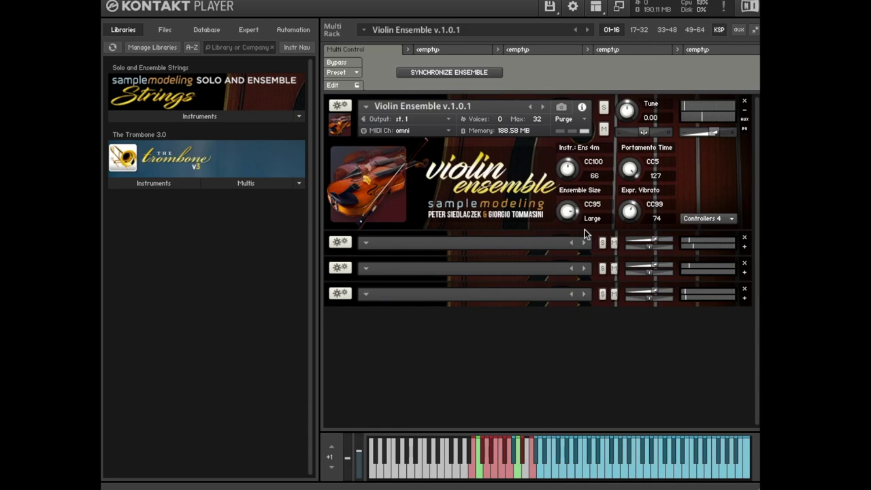
pyautogui.click(705, 219)
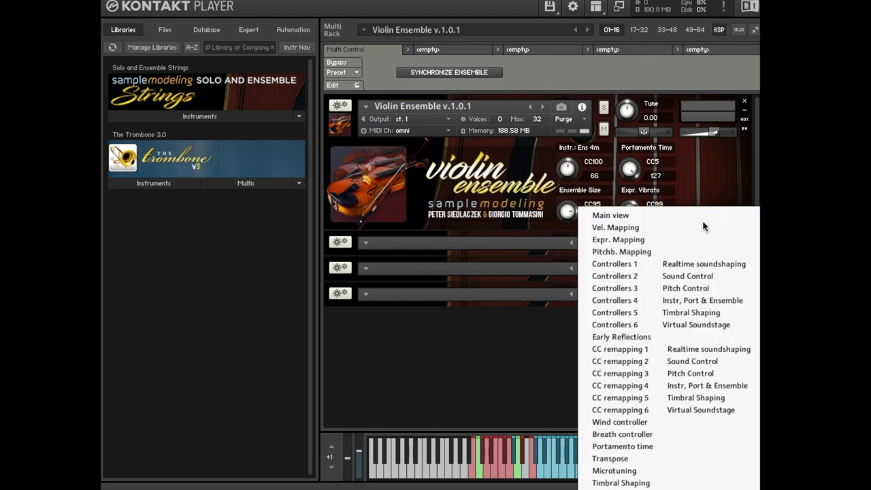
pyautogui.click(711, 264)
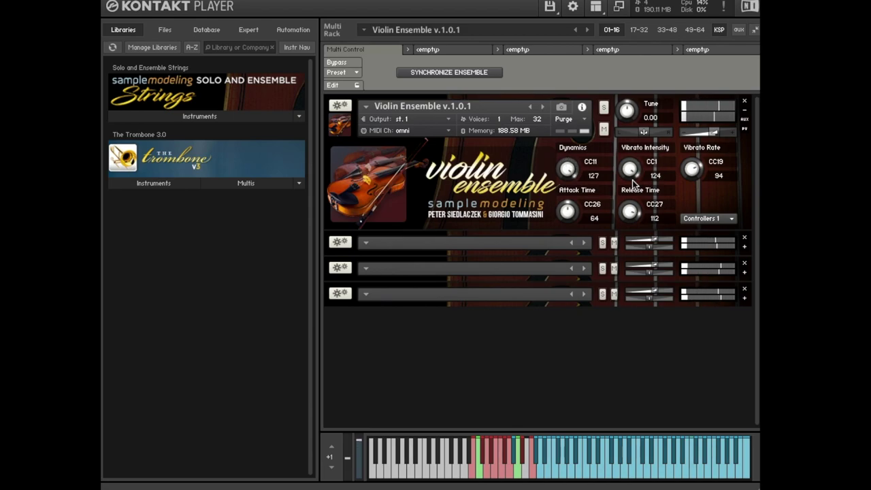
pyautogui.click(708, 219)
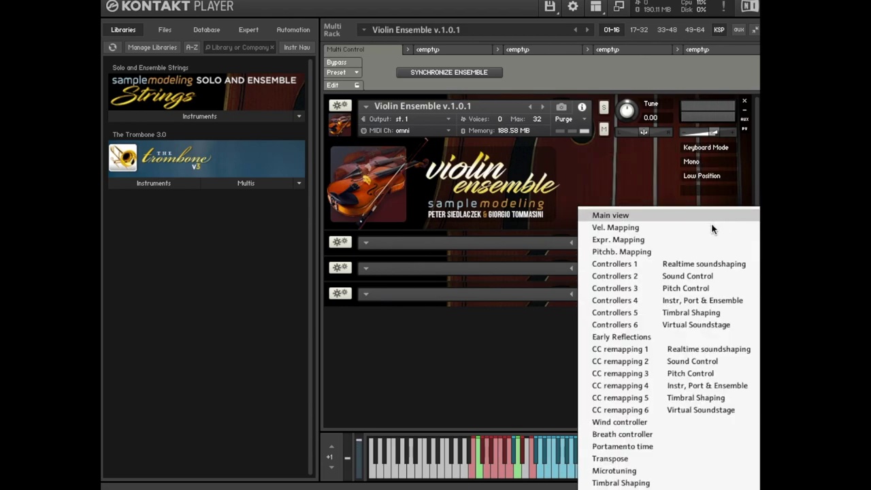
pyautogui.click(716, 304)
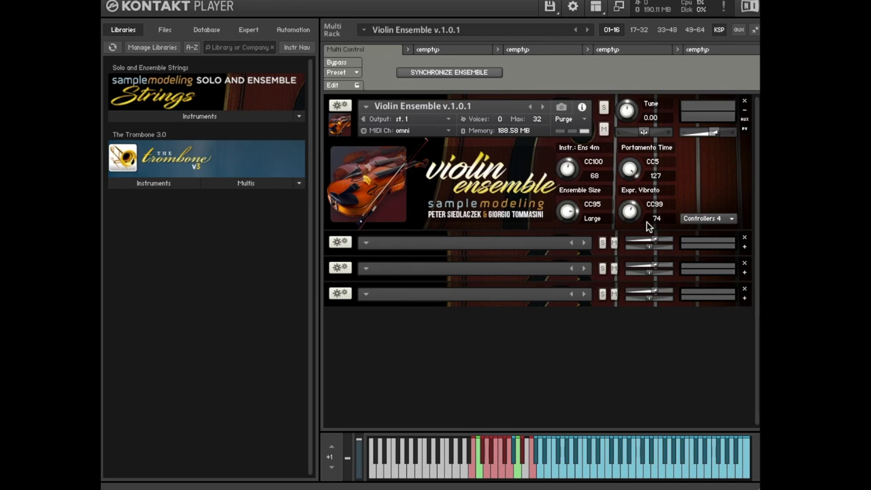
# Bypass the aux 1 Convolution reverb in the Outputs mixer and pull its level down to -∞.
pyautogui.click(596, 8)
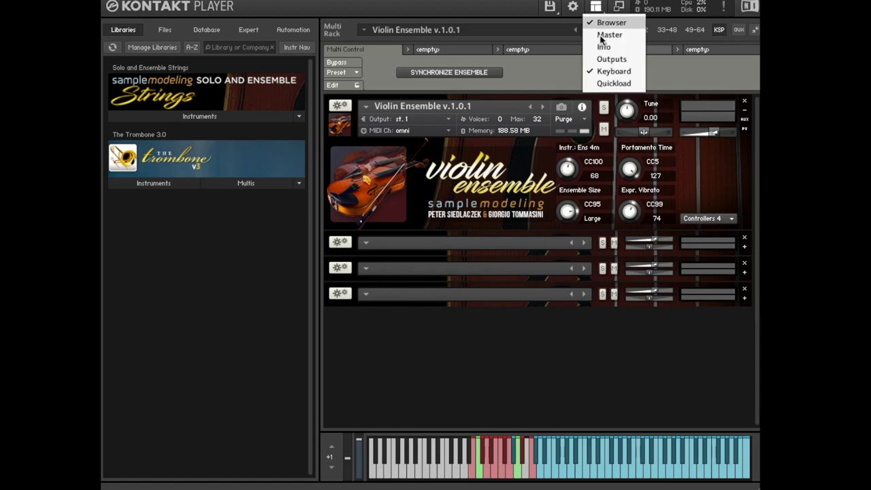
pyautogui.click(606, 59)
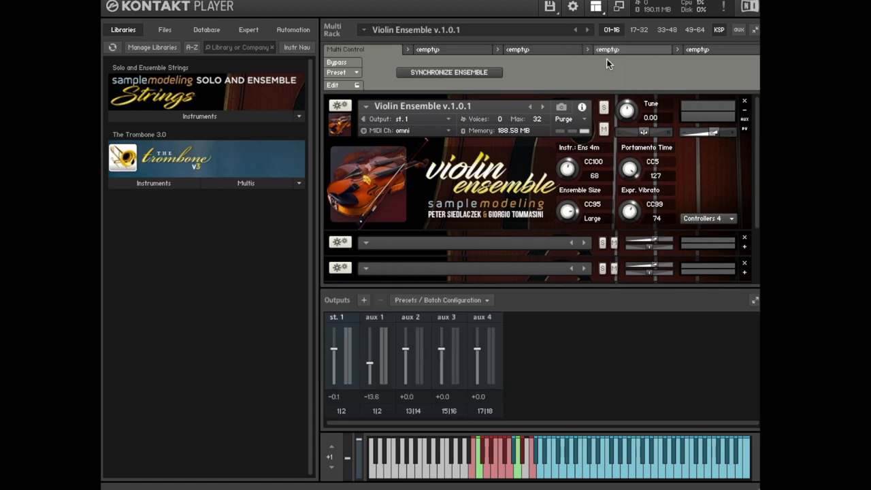
pyautogui.click(754, 301)
pyautogui.click(372, 283)
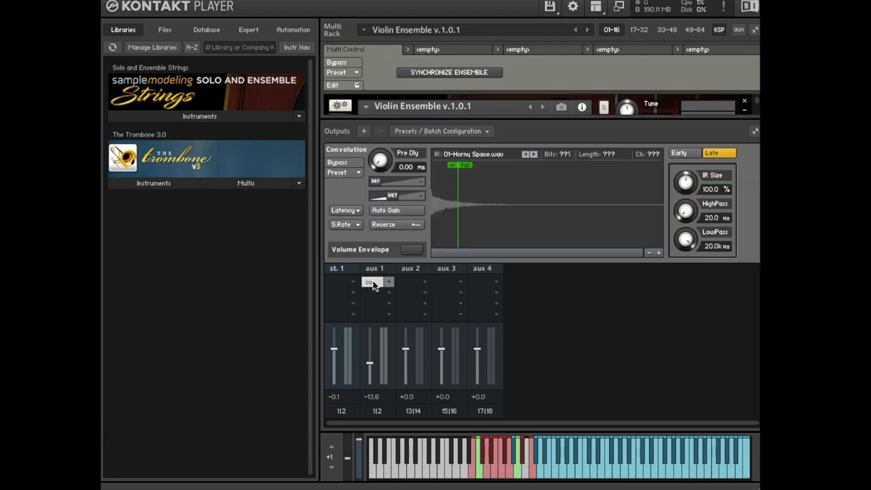
pyautogui.click(343, 164)
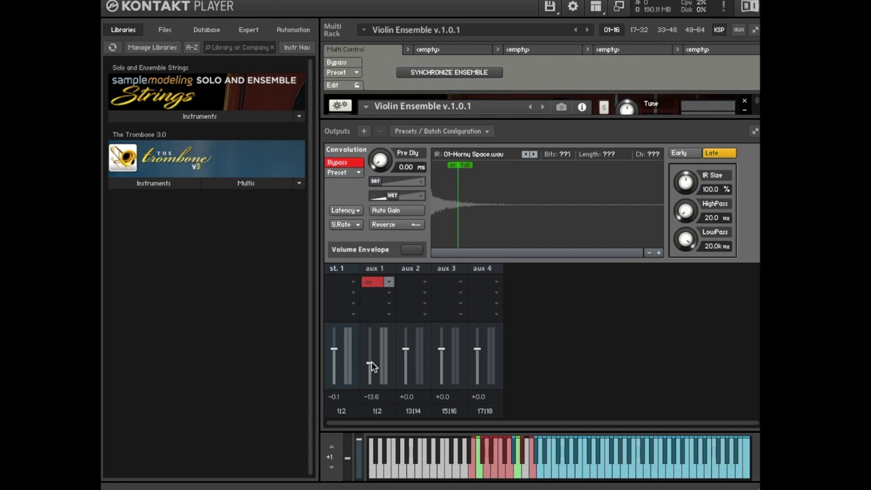
pyautogui.moveTo(371, 363); pyautogui.dragTo(373, 395)
# Browse into Ensemble Strings DRY to list its (D).nkm instruments.
pyautogui.click(214, 115)
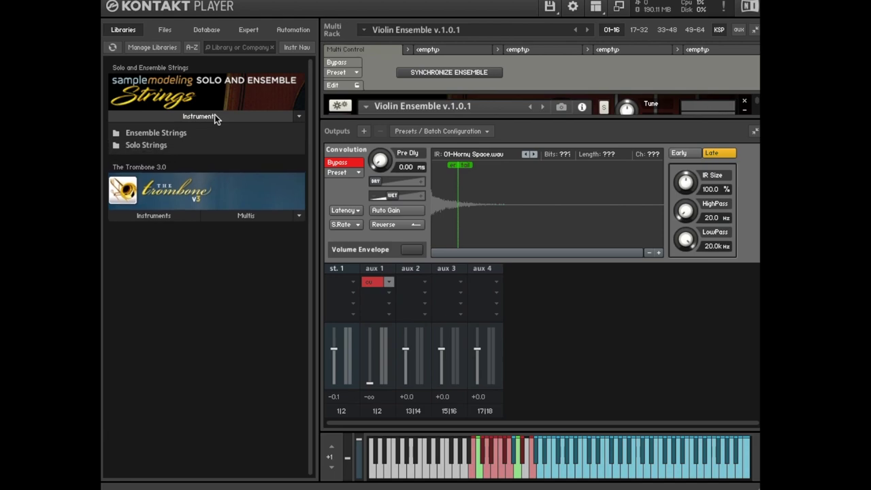
pyautogui.click(178, 137)
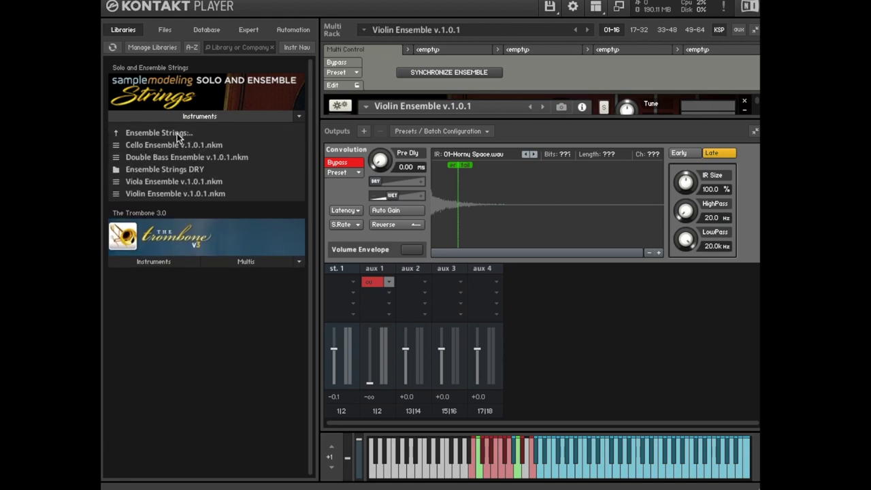
pyautogui.click(156, 170)
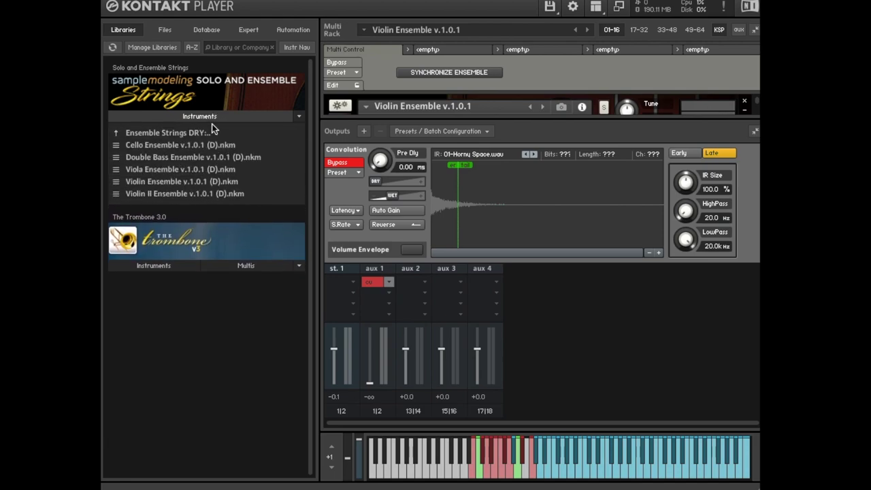
# Hide the Outputs mixer and show the Controllers 6 virtual soundstage panel.
pyautogui.click(596, 6)
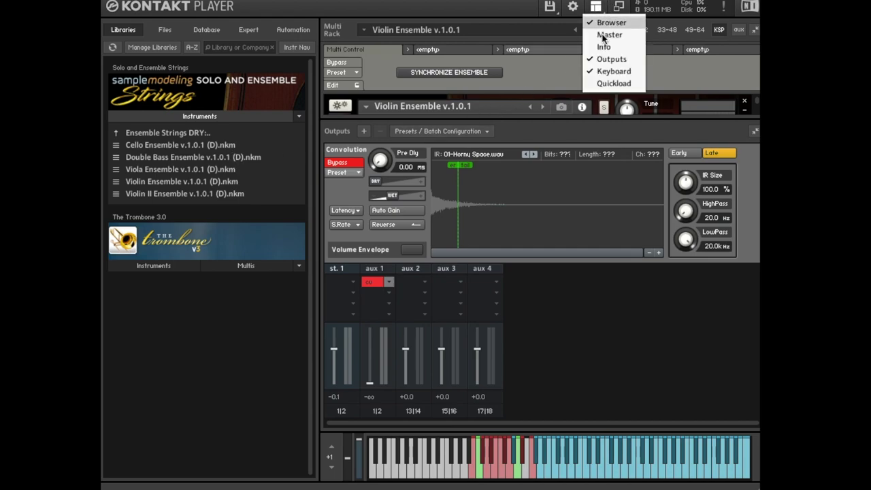
pyautogui.click(605, 61)
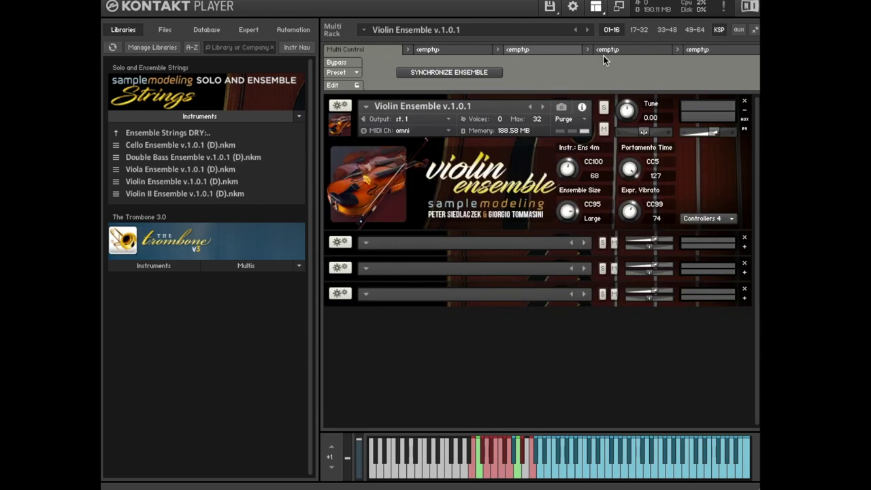
pyautogui.click(711, 217)
pyautogui.click(695, 326)
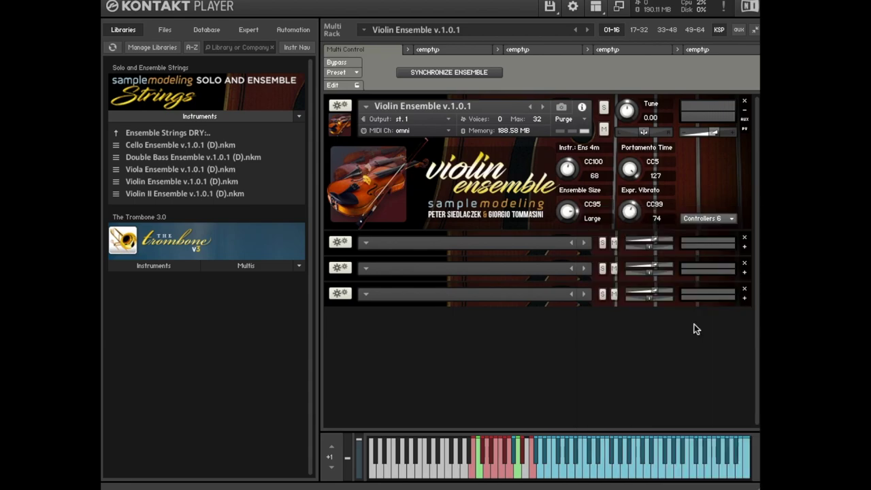